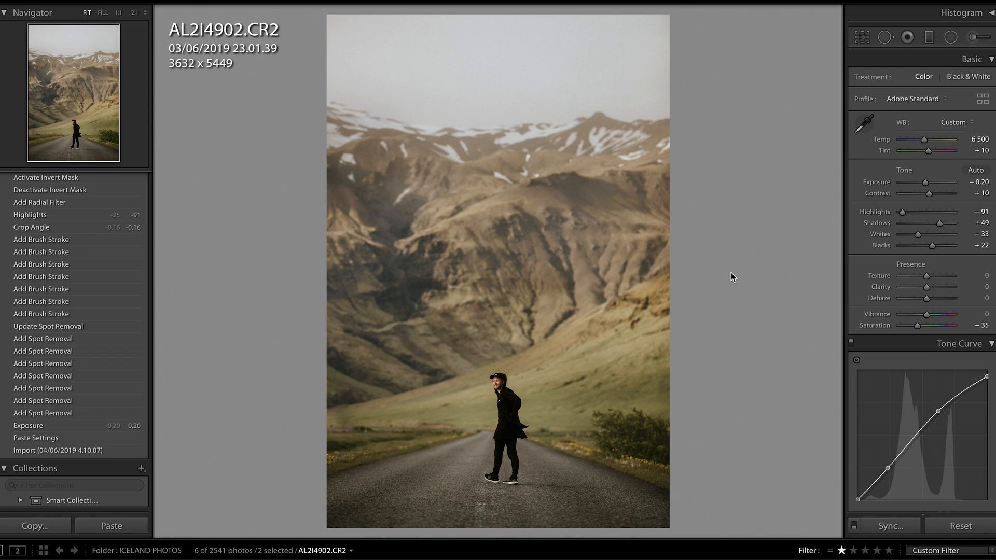
- Reset all develop settings of the photo to return it to its unedited original
left_click(954, 526)
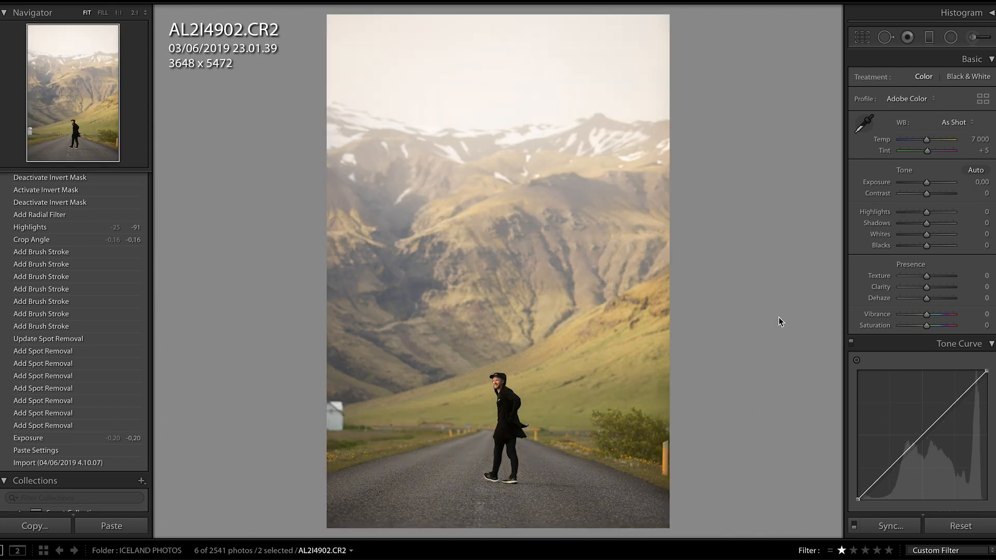
key("ctrl+z")
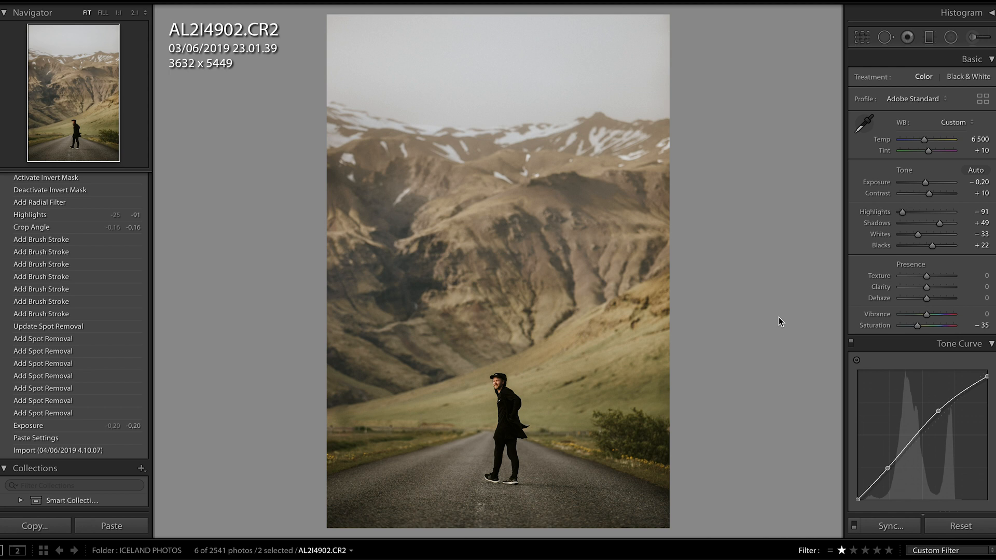
left_click(961, 525)
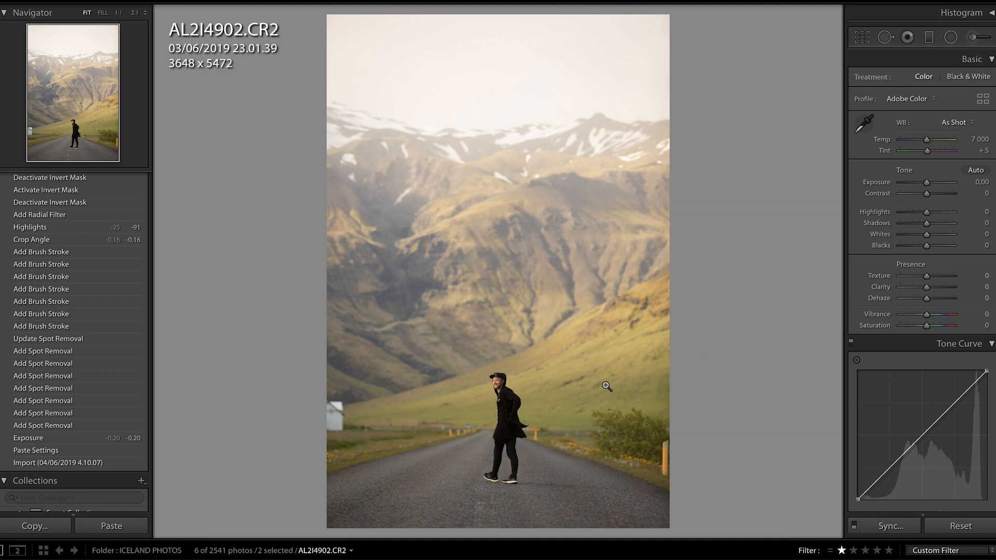
- Try to clone over the white house at the photo's left edge, switch that spot to Heal, and delete it
left_click(353, 427)
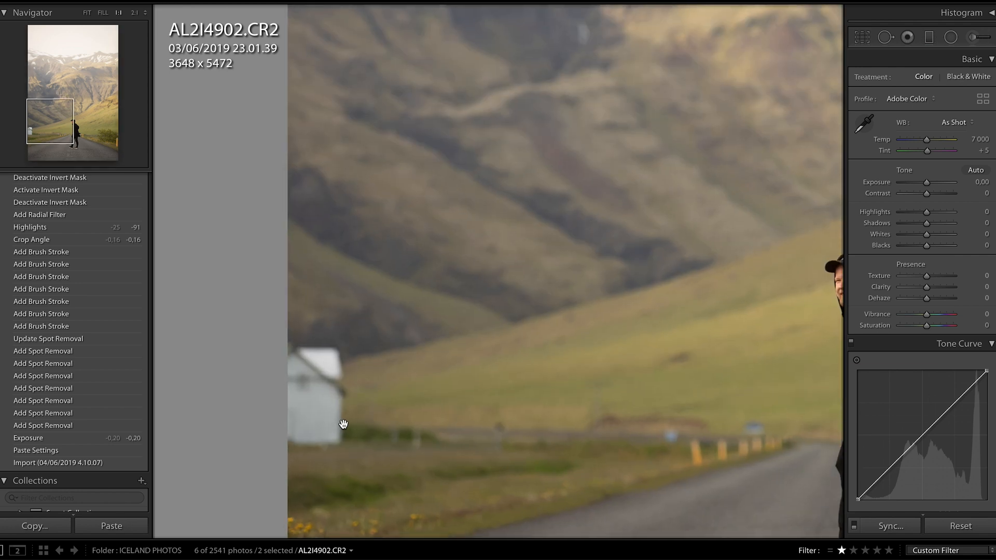
left_click(364, 436)
left_click(670, 459)
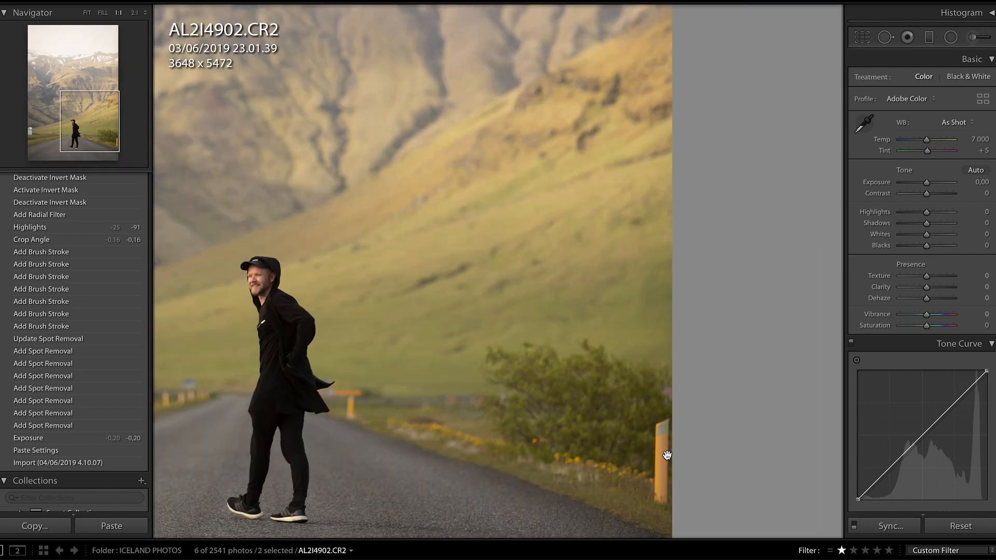
left_click(392, 405)
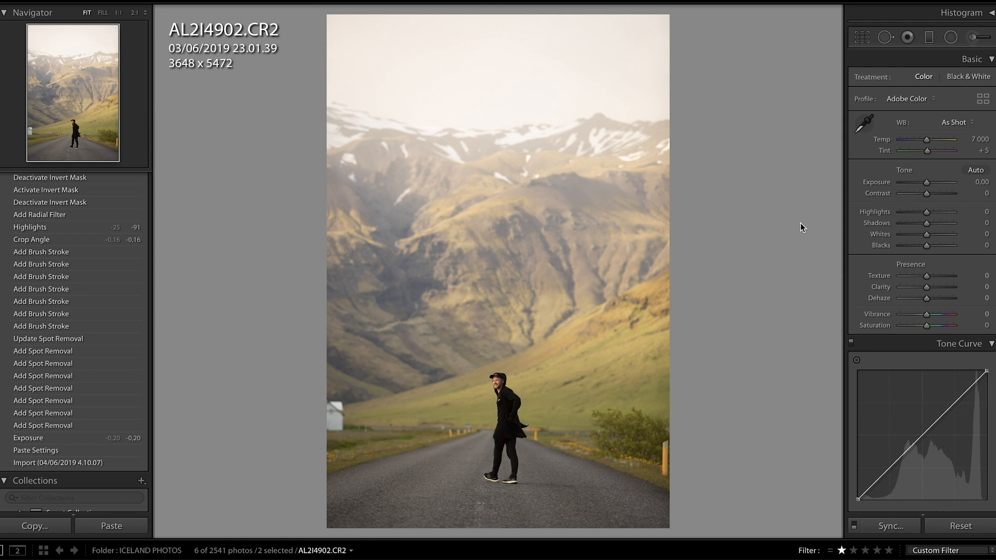
key("q")
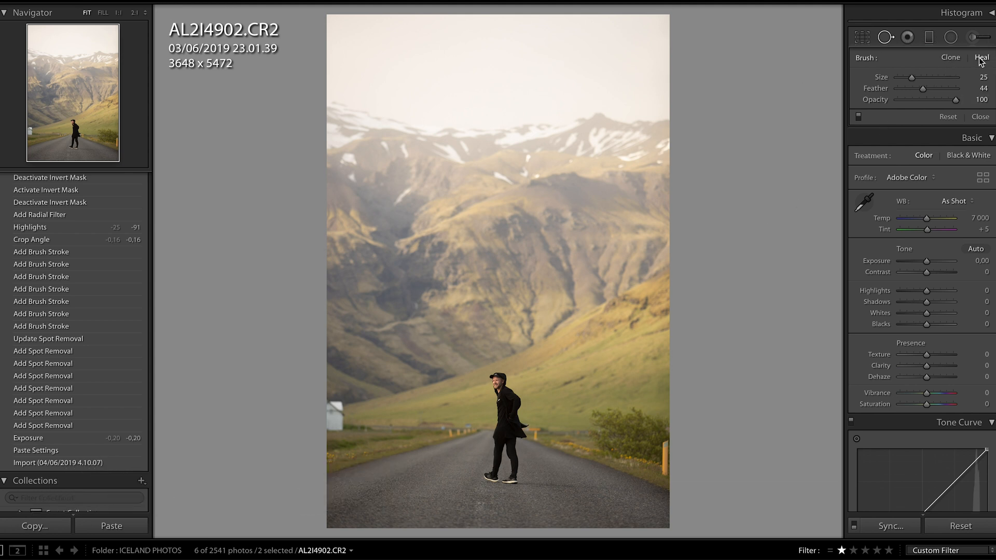
left_click(948, 57)
scroll(467, 247, "up", 10)
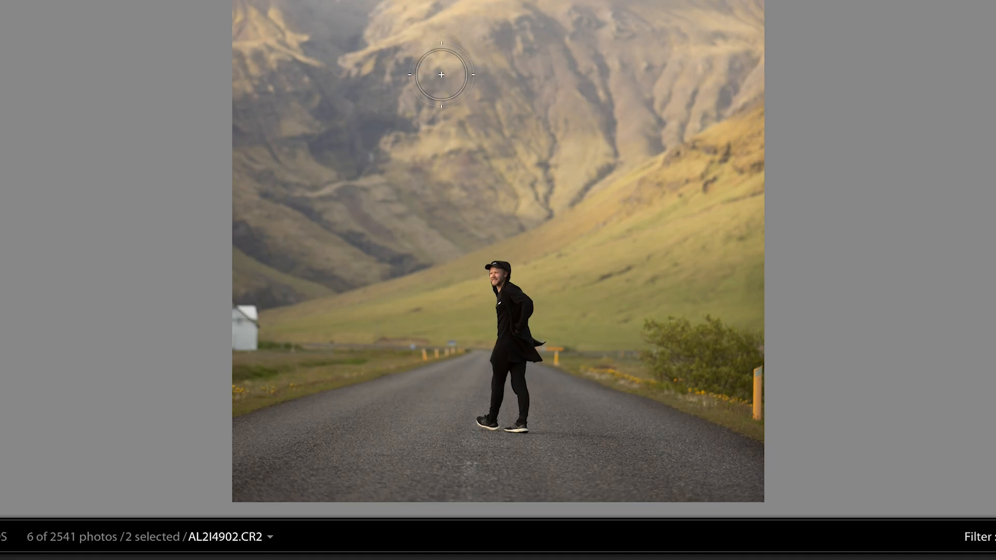
left_click_drag(242, 312, 240, 343)
left_click_drag(280, 428, 337, 464)
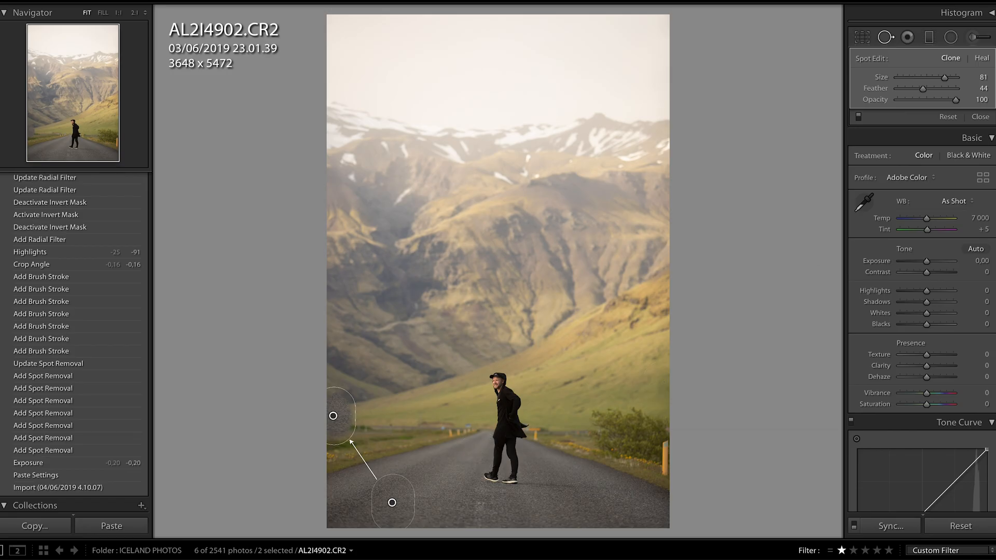
left_click(983, 59)
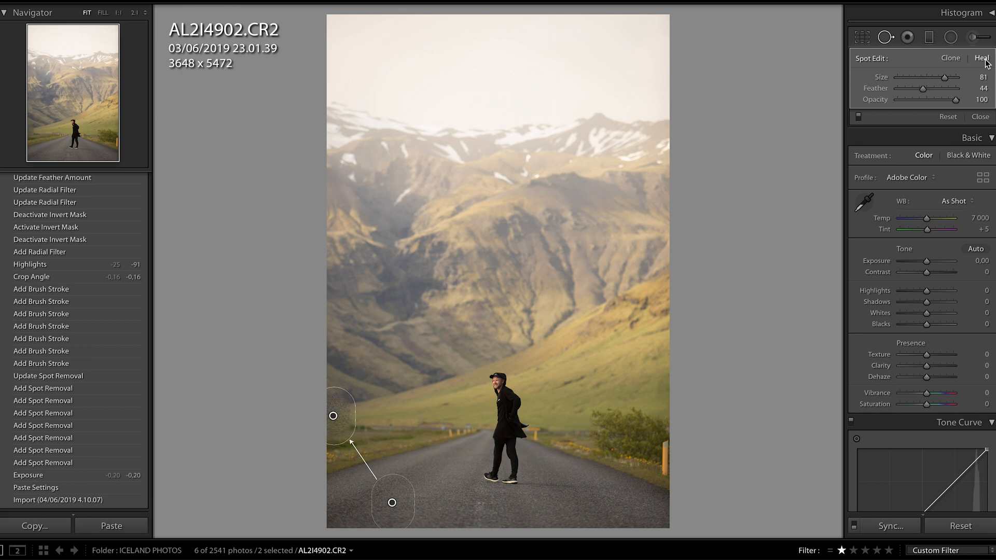
key("Delete")
left_click(980, 117)
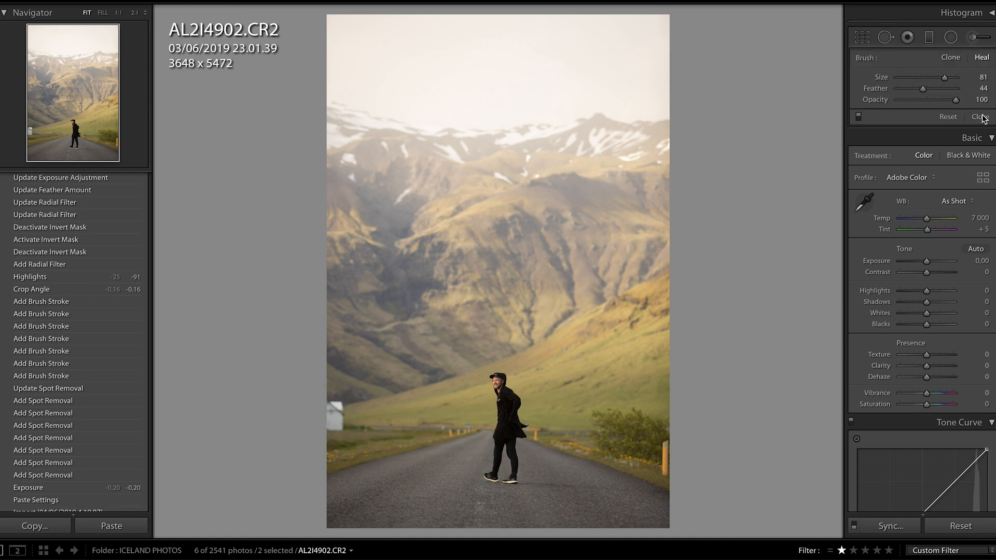
- Remove the white house at the photo's left edge with a Heal stroke at size 78
key("q")
left_click(28, 132)
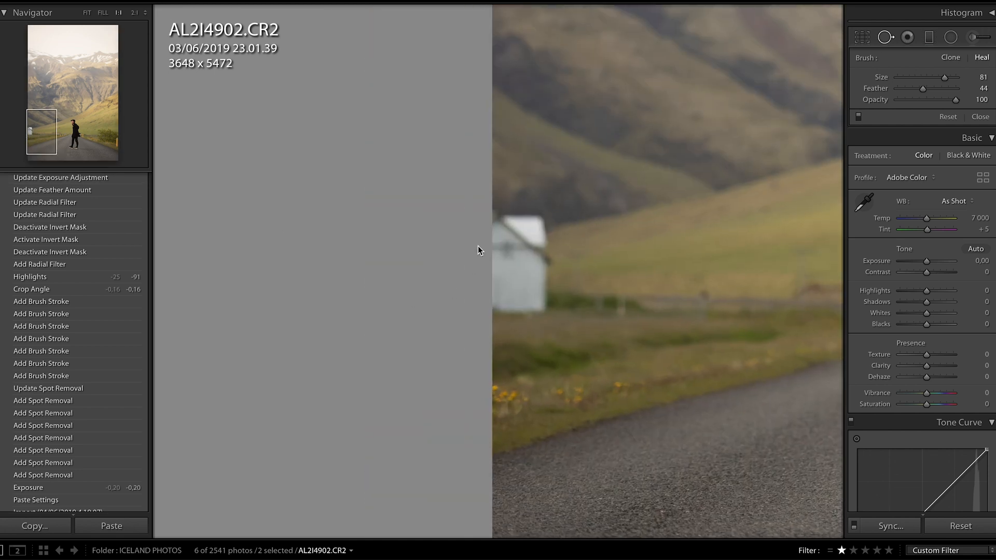
scroll(496, 242, "down", 3)
mouse_move(501, 232)
left_mouse_down()
mouse_move(521, 239)
mouse_move(511, 298)
left_mouse_up()
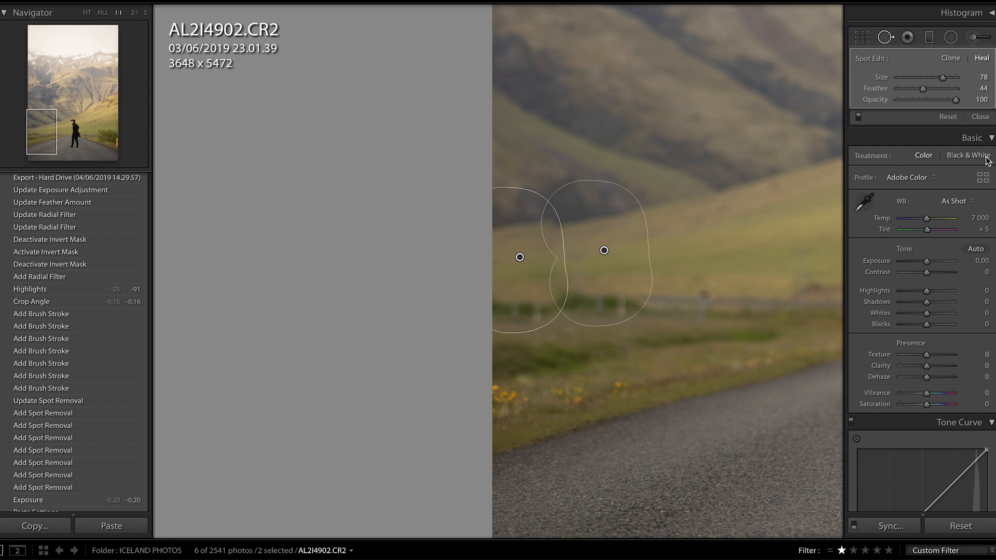
left_click(980, 116)
- Heal away the orange post at the photo's right edge and the distant orange marker behind the man's coat
left_click_drag(721, 291, 446, 288)
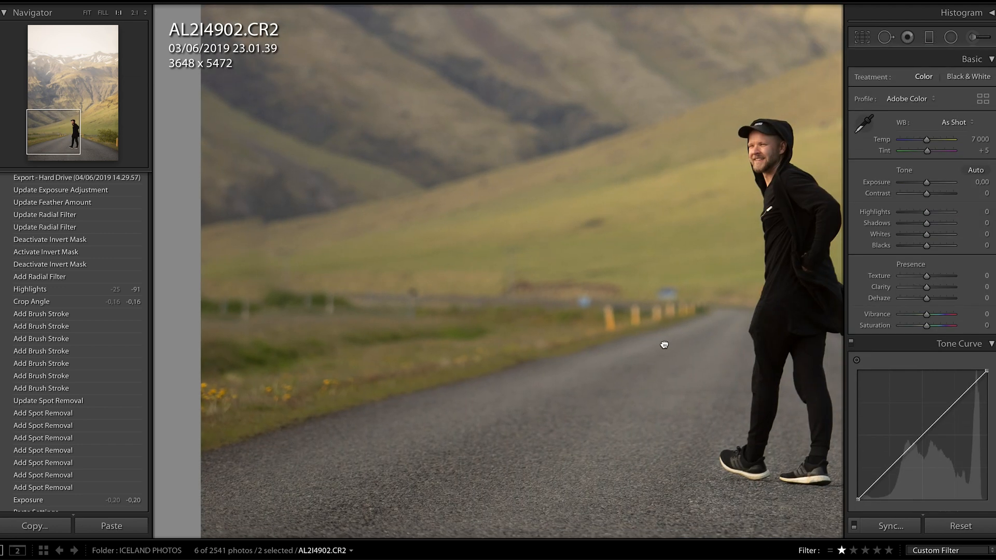
mouse_move(663, 345)
left_mouse_down()
mouse_move(358, 285)
mouse_move(280, 288)
left_mouse_up()
key("q")
scroll(699, 362, "down", 3)
scroll(699, 362, "down", 1)
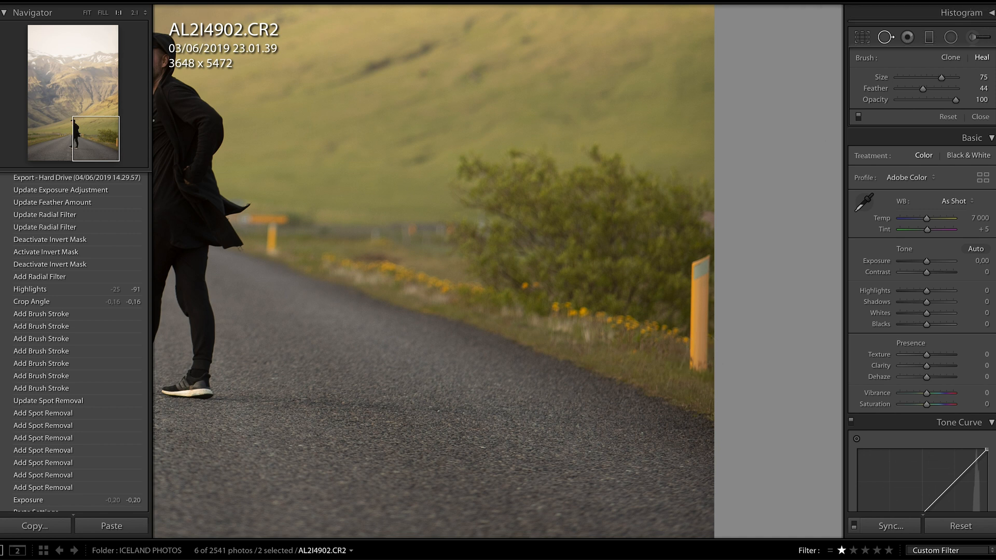
left_click_drag(702, 361, 697, 265)
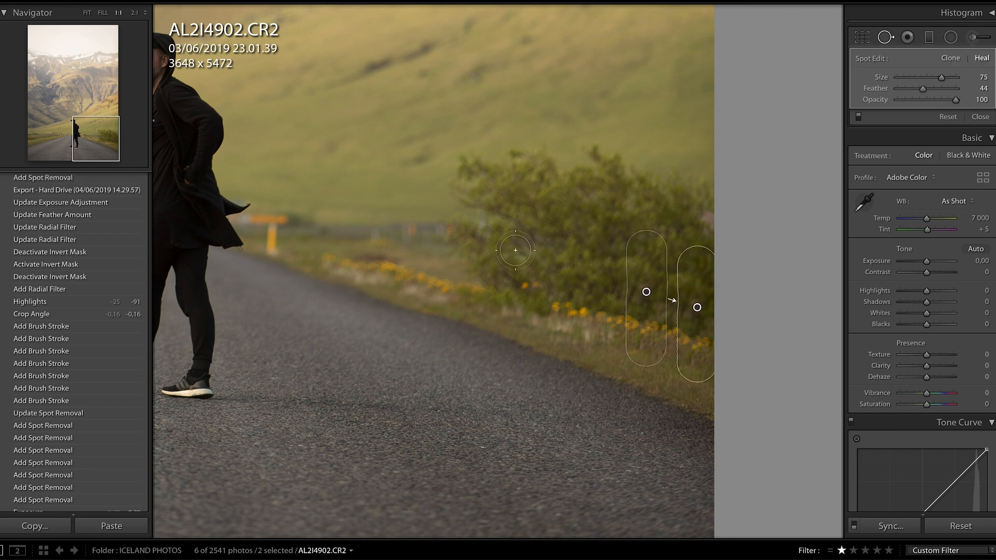
mouse_move(272, 246)
left_mouse_down()
mouse_move(283, 221)
mouse_move(246, 222)
left_mouse_up()
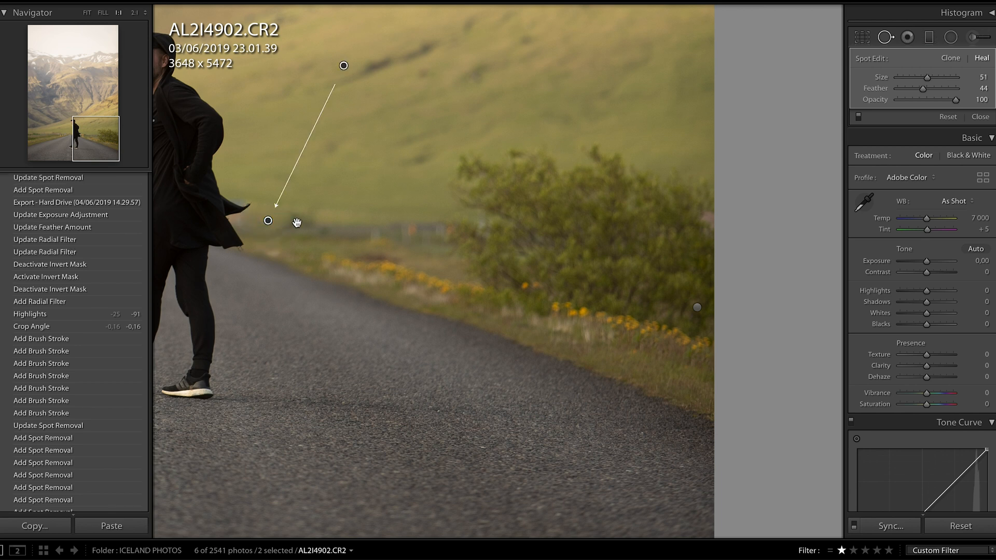
left_click(977, 116)
- Heal away the small blue spot to the left of the distant row of roadside posts, at size 49
left_click_drag(380, 216, 634, 251)
left_click(366, 215)
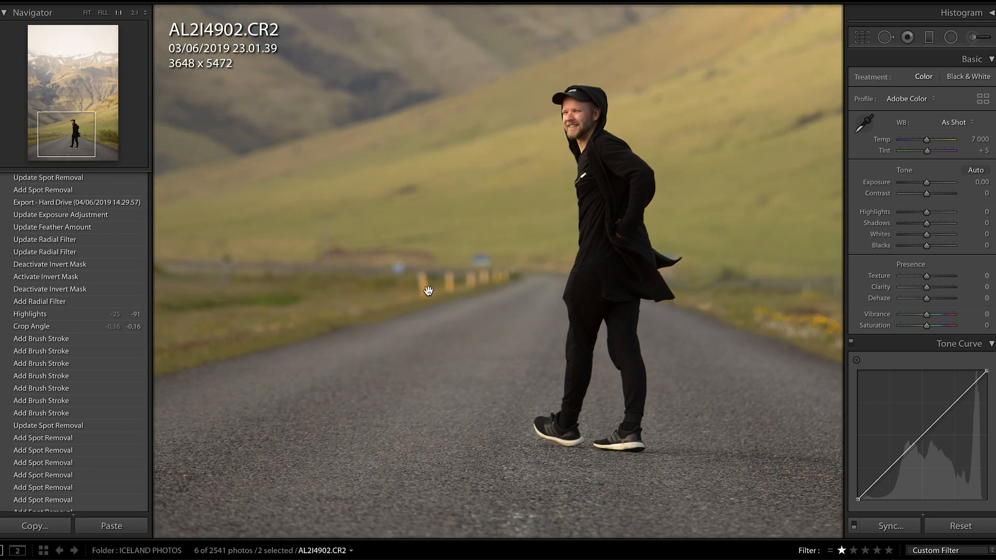
left_click(429, 289)
left_click_drag(429, 289, 513, 280)
key("q")
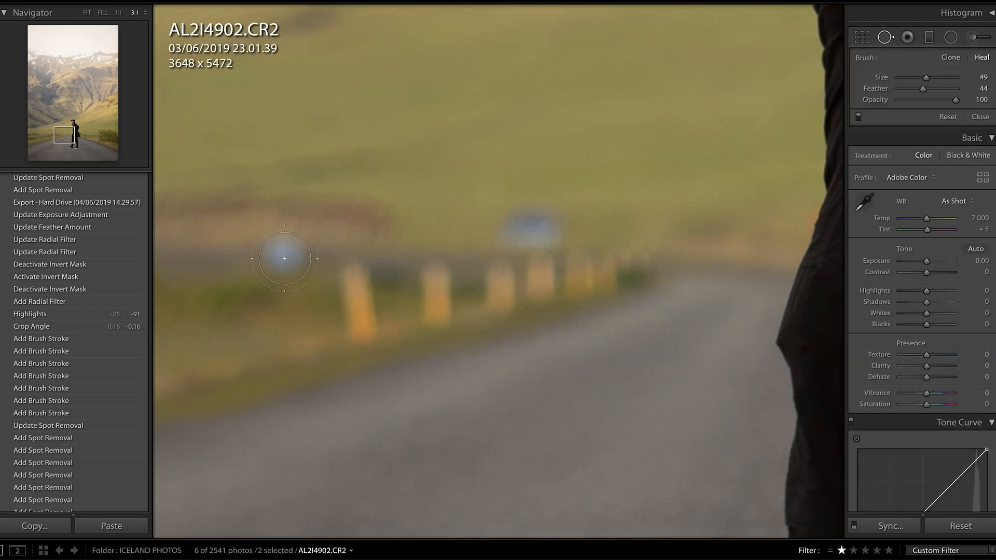
left_click(285, 253)
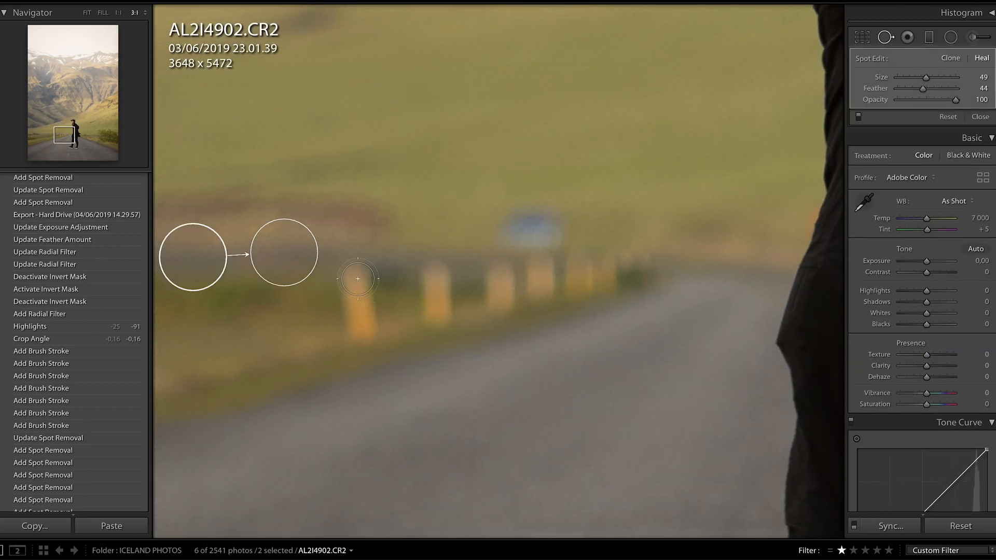
- Heal away the two nearest orange posts in the left roadside row at size 38, sampling the grass for the second
left_click_drag(357, 277, 358, 331)
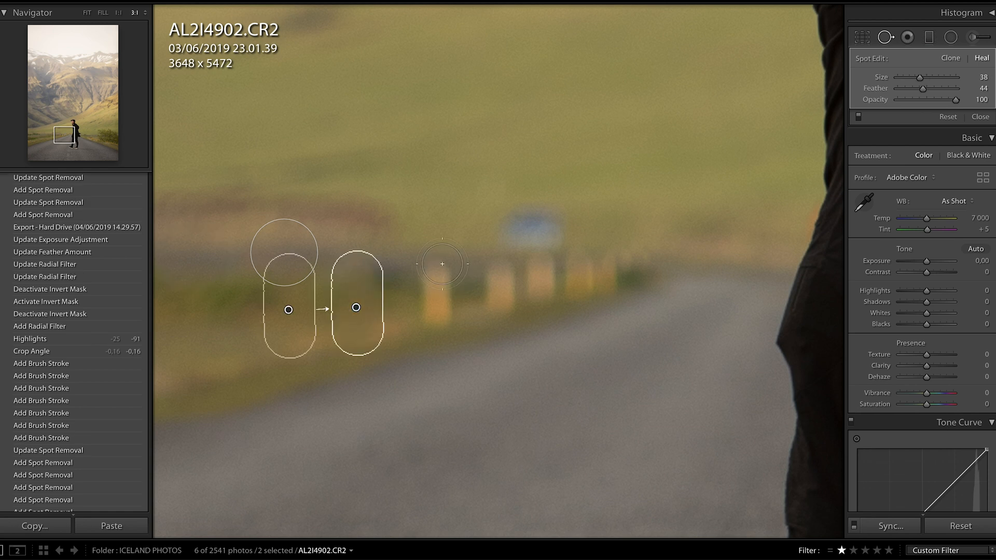
left_click_drag(435, 273, 435, 314)
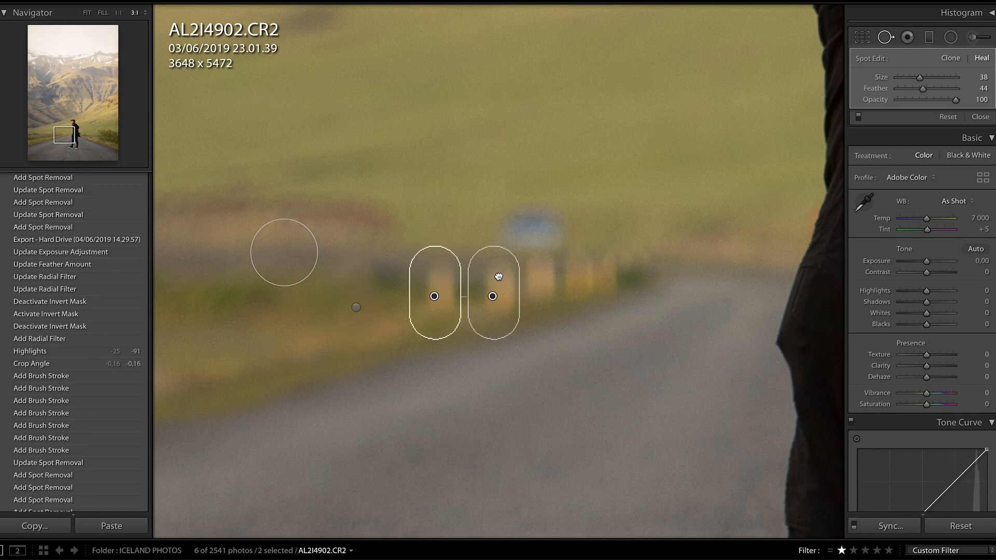
left_click_drag(357, 298, 356, 298)
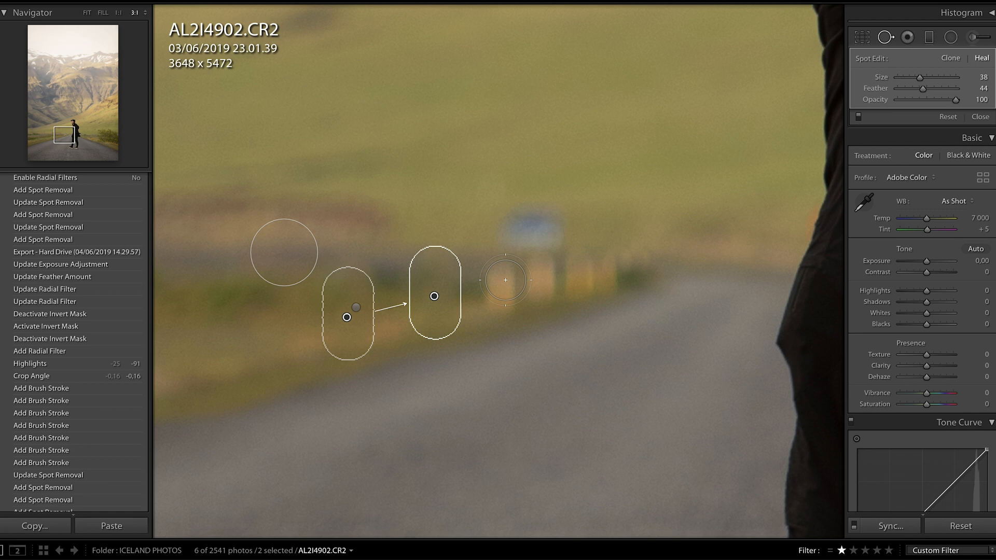
- Heal away the remaining orange posts in the row and the blue road sign behind them
left_click_drag(501, 281, 608, 273)
left_click_drag(556, 226, 500, 233)
left_click(979, 117)
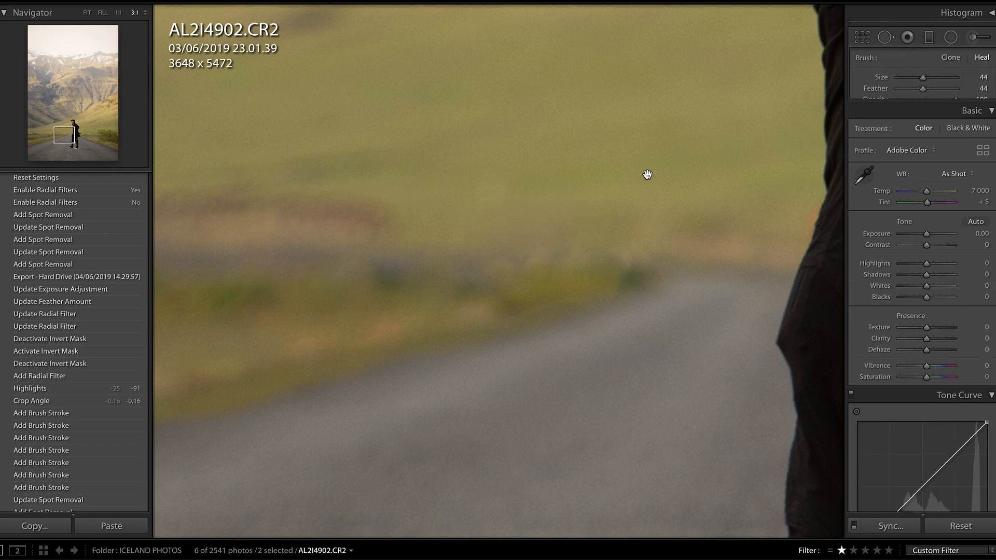
- Undo the last heal stroke, and temporarily reset the whole photo to compare it with the unretouched original
key("ctrl+z")
left_click(648, 174)
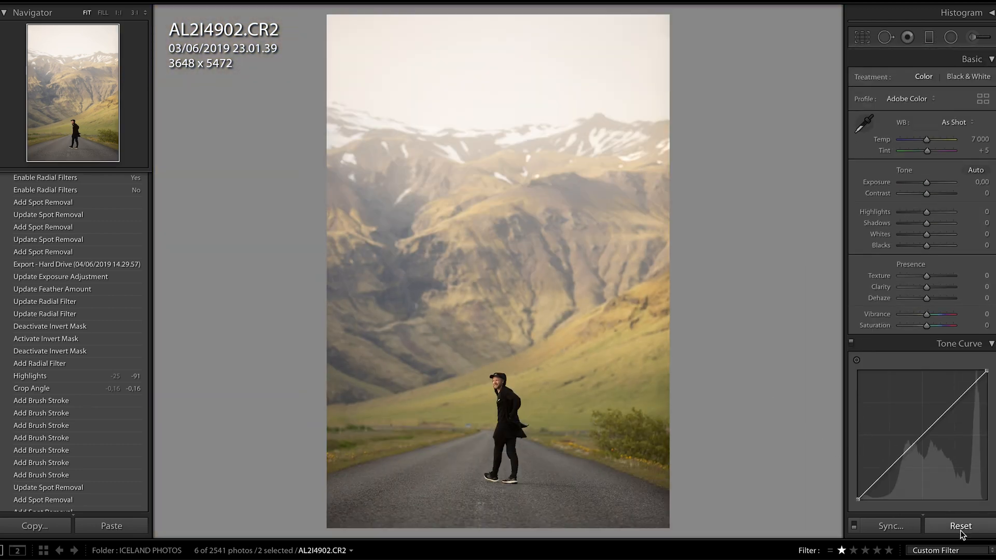
left_click(960, 526)
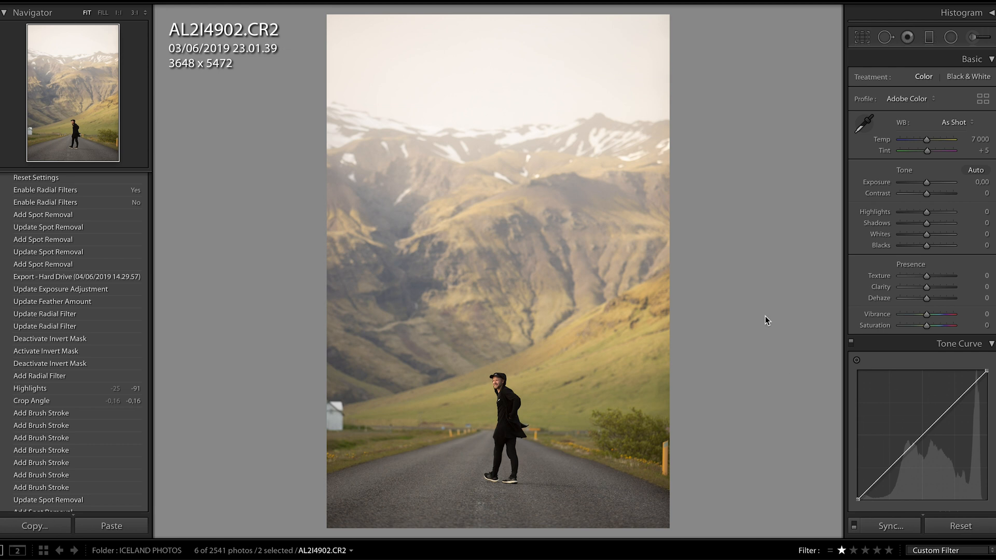
key("ctrl+z")
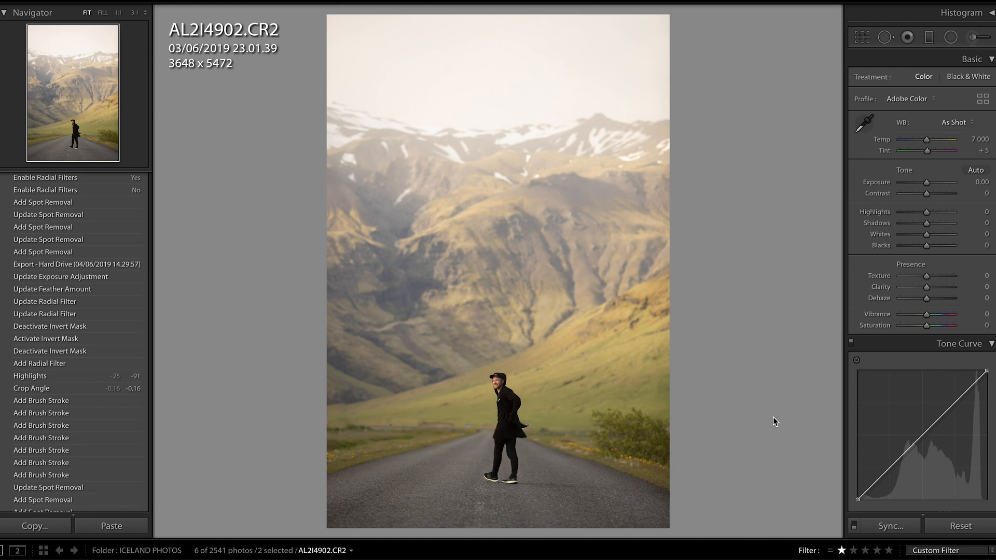
- Heal the blue road sign above the far end of the road again, at size 69
key("q")
key("z")
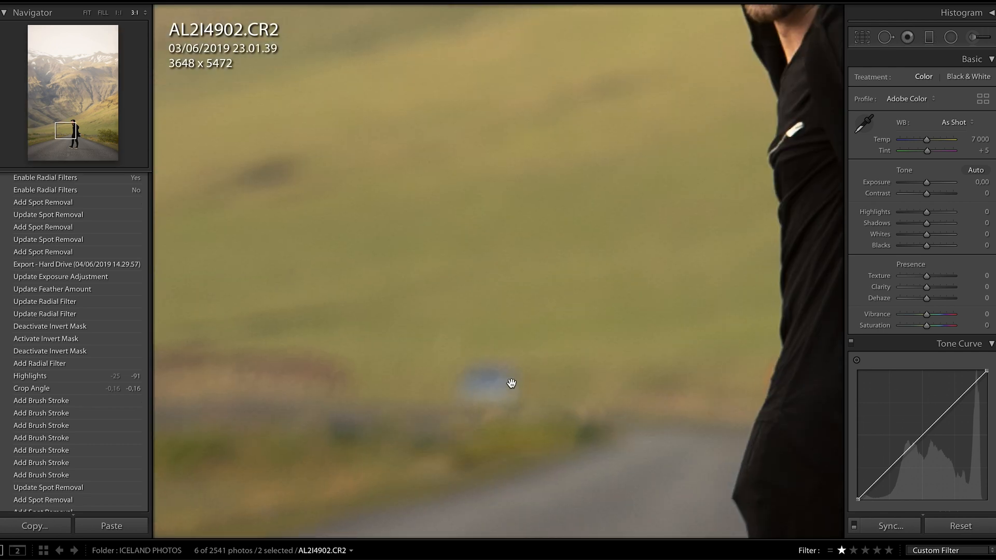
left_click(484, 386)
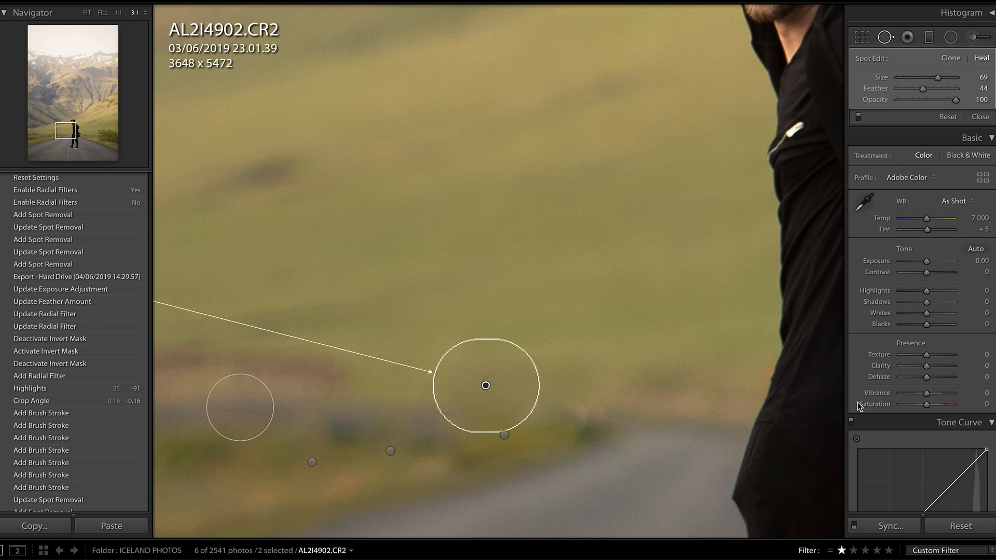
left_click(978, 117)
left_click(664, 167)
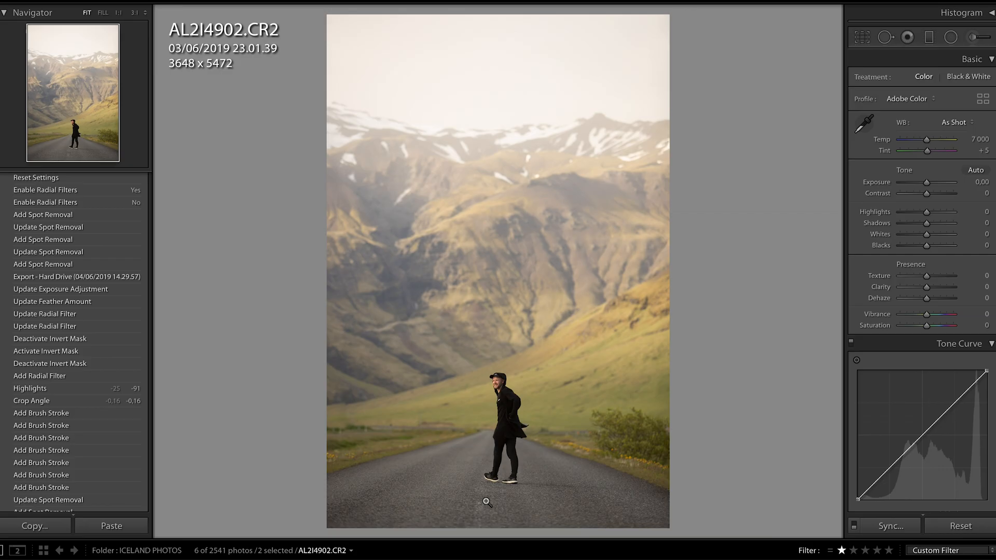
- Heal away the light marks on the asphalt in front of the man's feet, using a smaller brush for the second stroke
left_click(477, 509)
mouse_move(475, 506)
left_mouse_down()
mouse_move(544, 469)
mouse_move(503, 393)
mouse_move(427, 386)
left_mouse_up()
key("q")
mouse_move(467, 332)
left_mouse_down()
mouse_move(363, 393)
mouse_move(357, 387)
left_mouse_up()
key("bracketleft")
left_click_drag(507, 393, 499, 403)
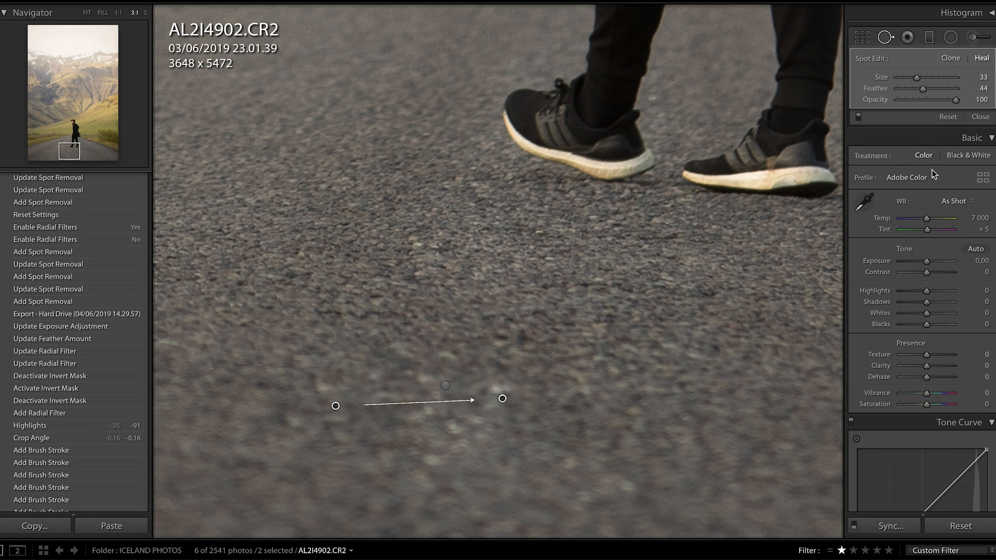
left_click(989, 118)
left_click(481, 482)
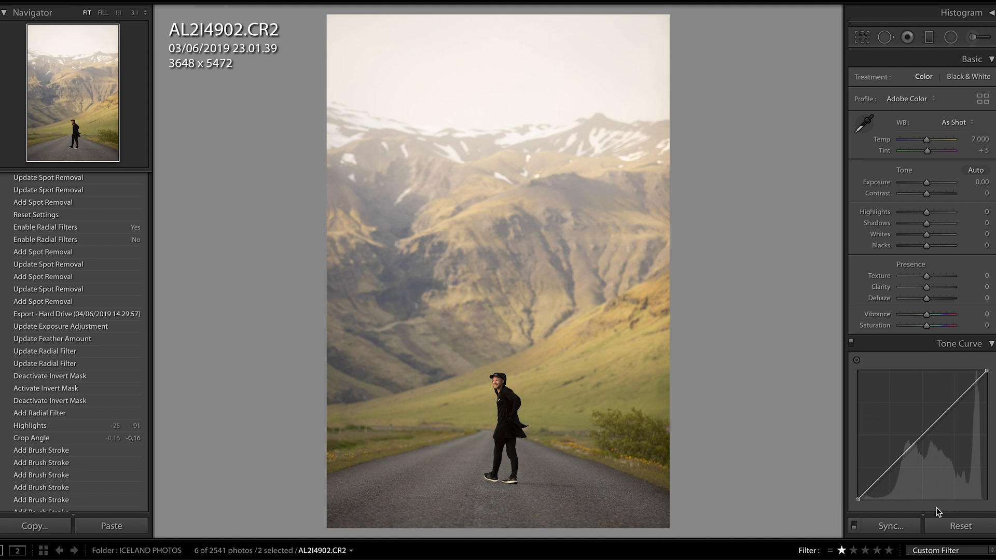
- Reset the photo to compare it with the original, and undo back to the fully color-edited version
left_click(951, 522)
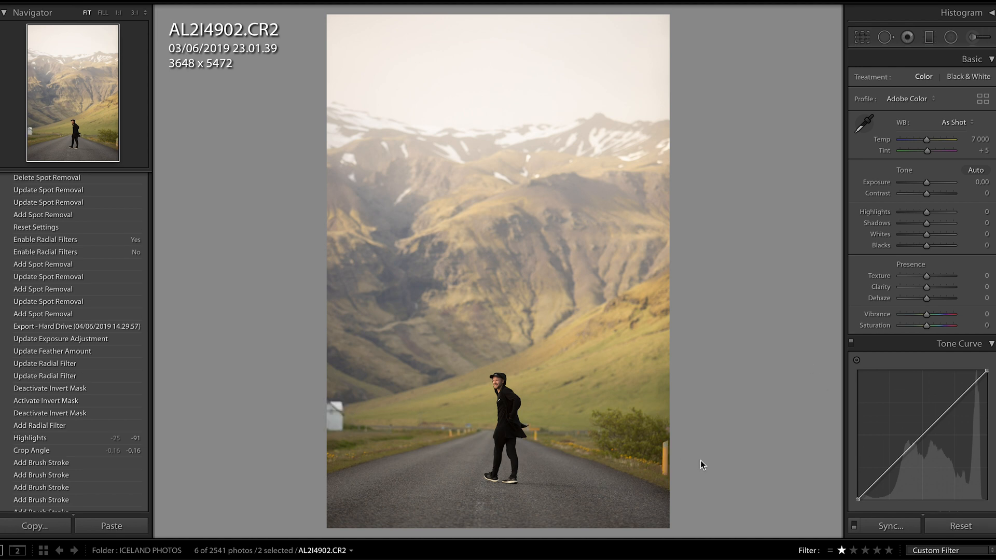
key("ctrl+z")
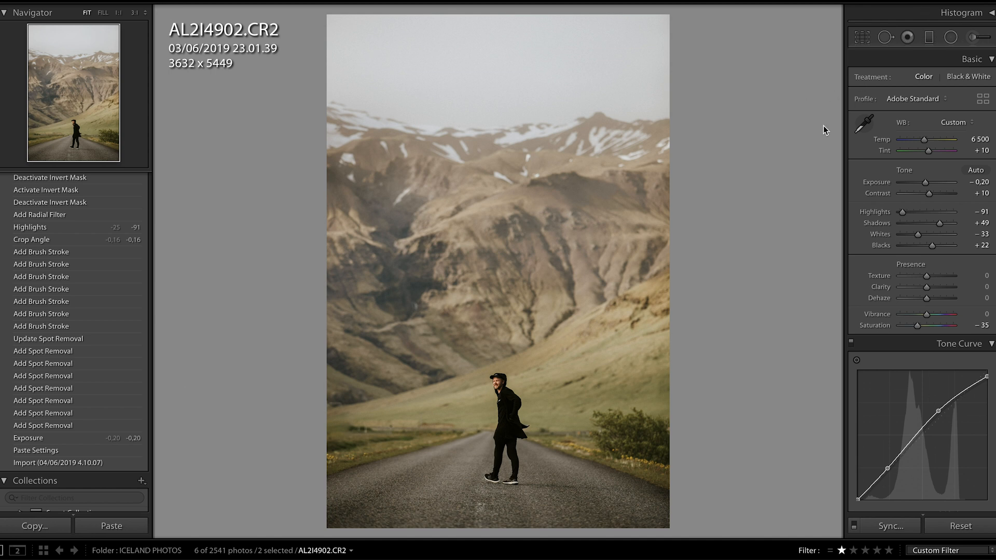
- Draw a radial filter centred on the man with Burn (Darken) at −0.30 exposure, and turn off Invert so the surroundings darken
key("shift+m")
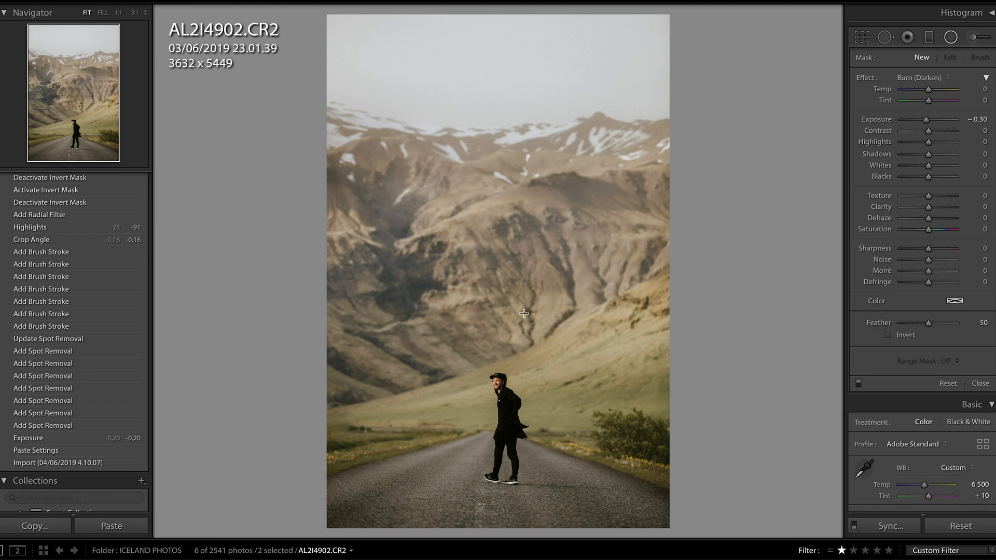
left_click_drag(475, 361, 556, 470)
left_click_drag(505, 386, 534, 439)
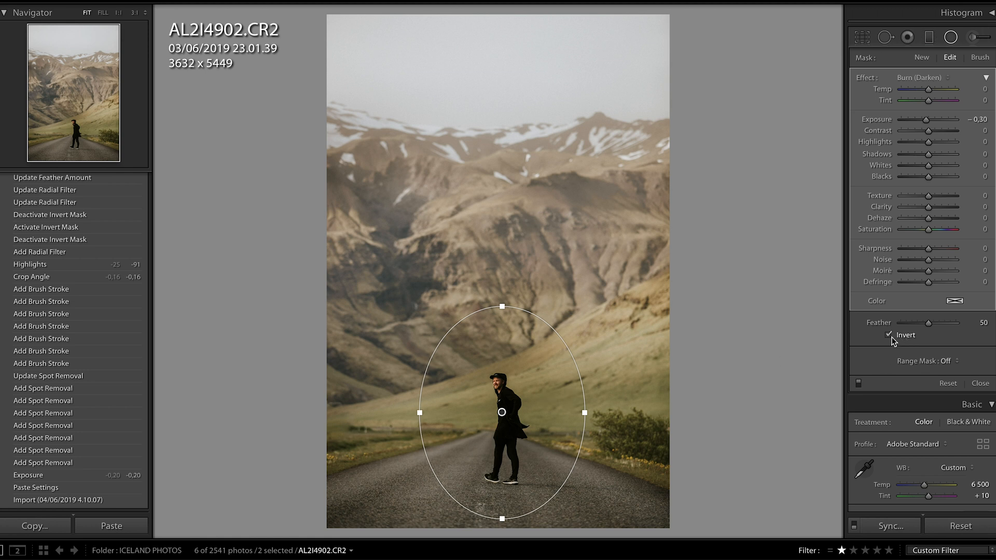
left_click(889, 335)
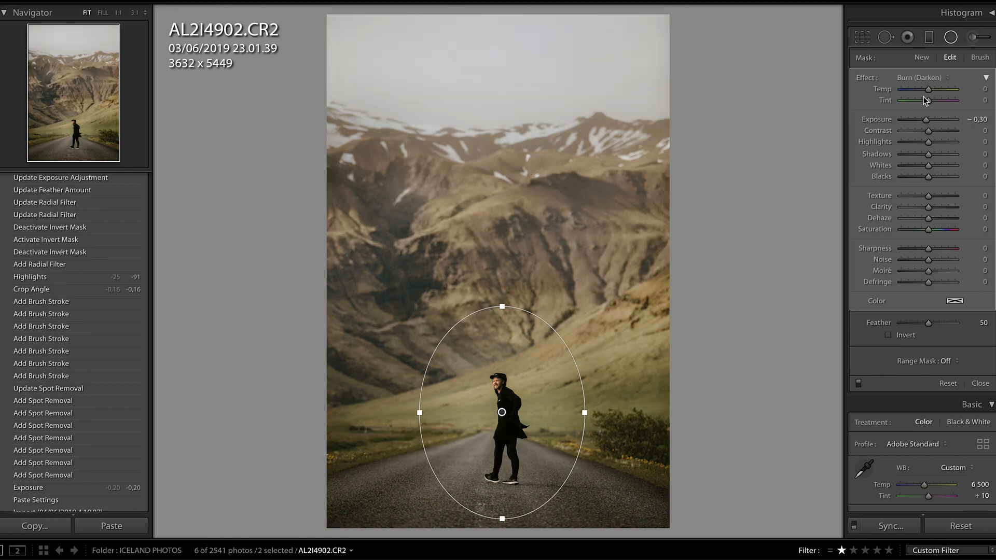
left_click(913, 78)
left_click(912, 76)
- Toggle the radial filter off and on to compare its effect, and close the filter settings
left_click(858, 384)
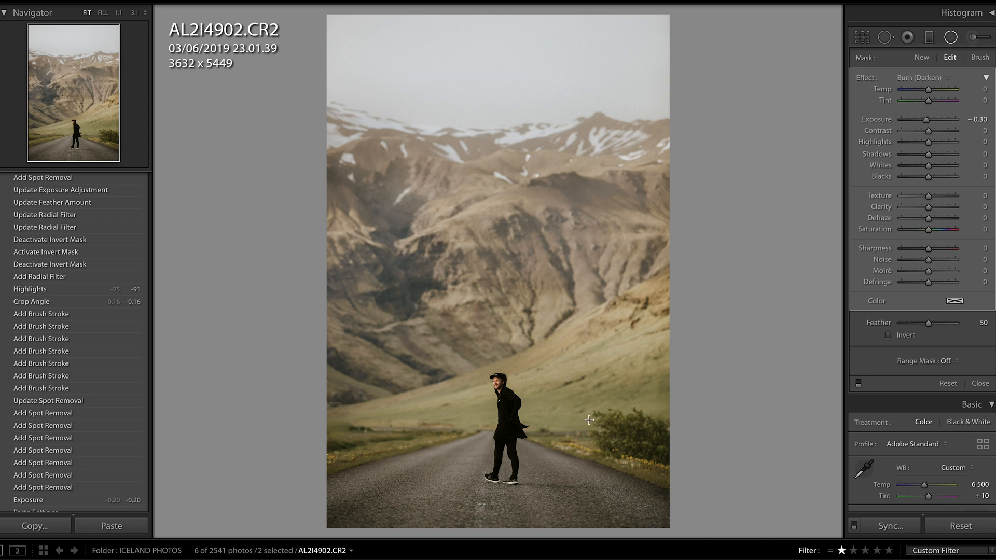
left_click(857, 384)
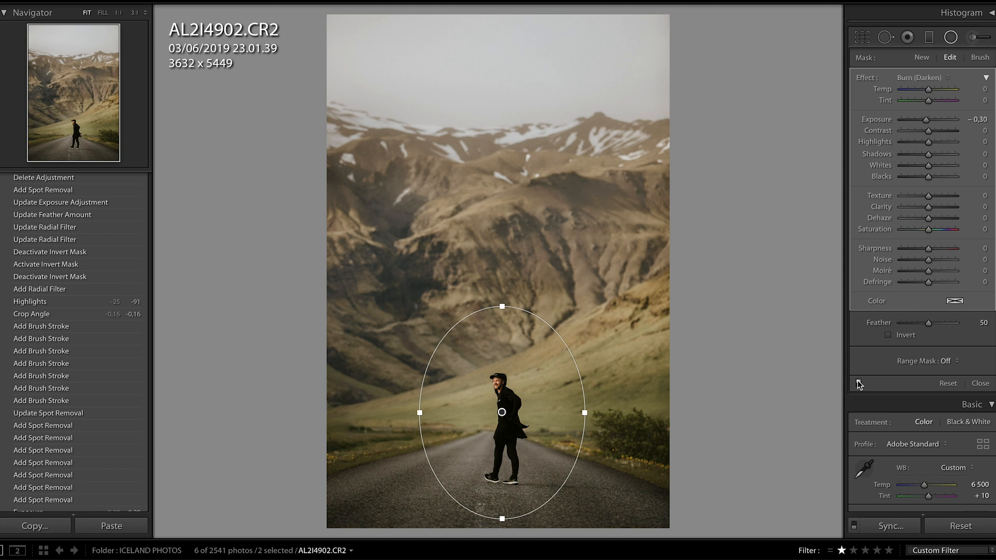
left_click(980, 384)
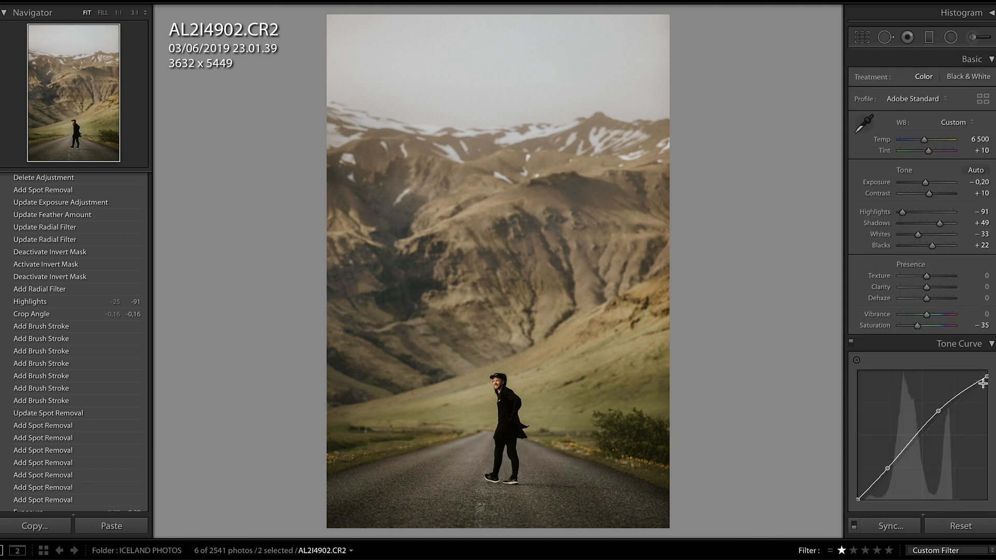
- Set the radial filter's feather to 0 and close it to show the hard edge around the man
key("shift+m")
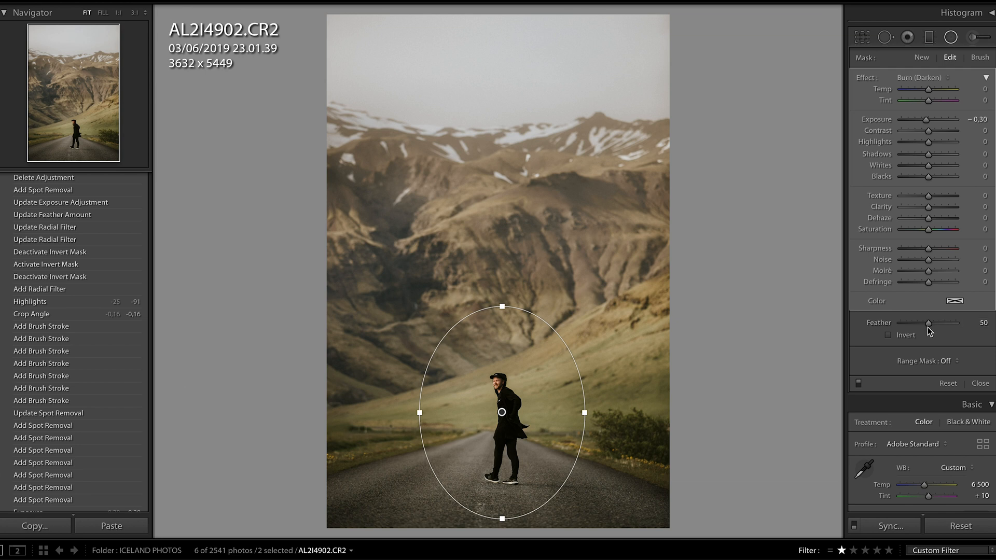
left_click_drag(929, 322, 888, 324)
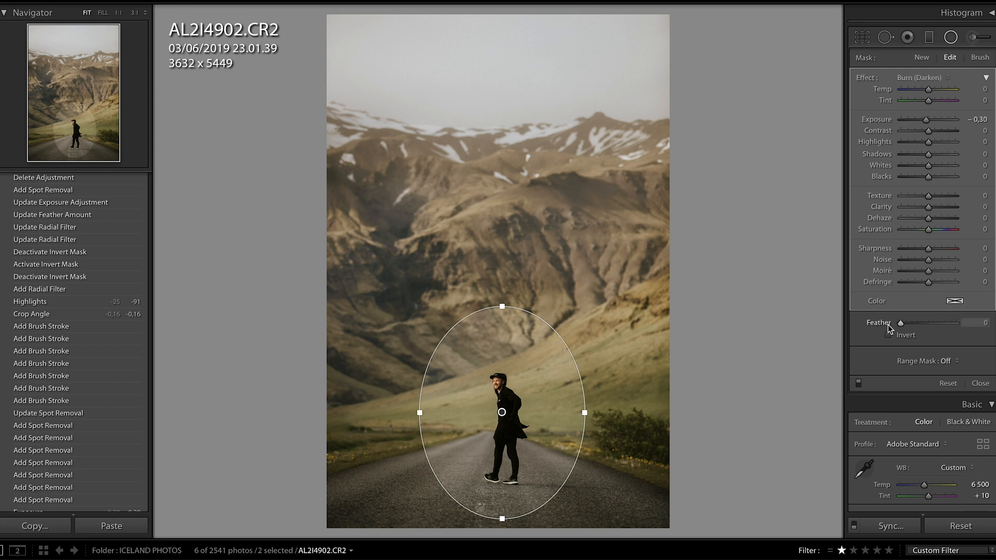
left_click(980, 383)
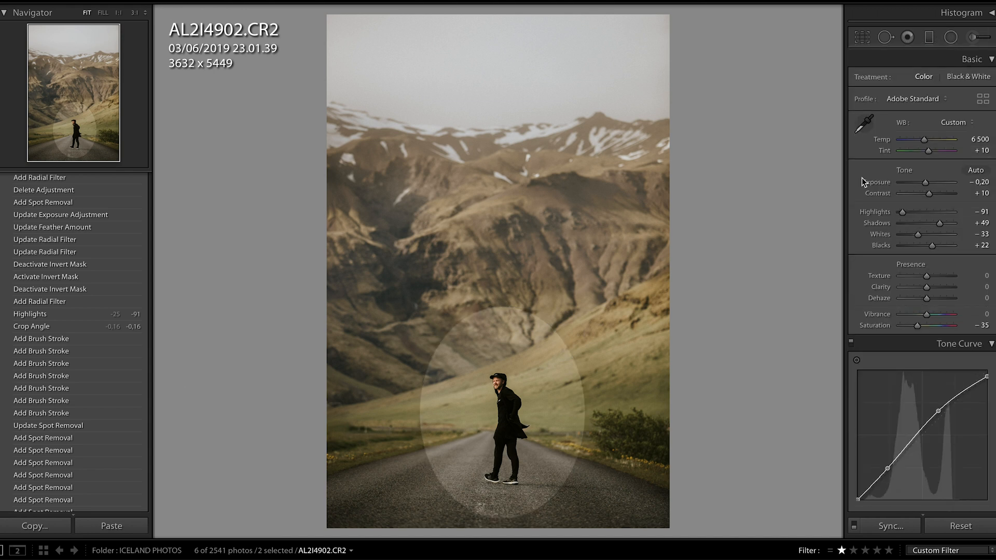
- Reselect the radial filter around the man, set its feather to 83, and close the filter settings
left_click(501, 411)
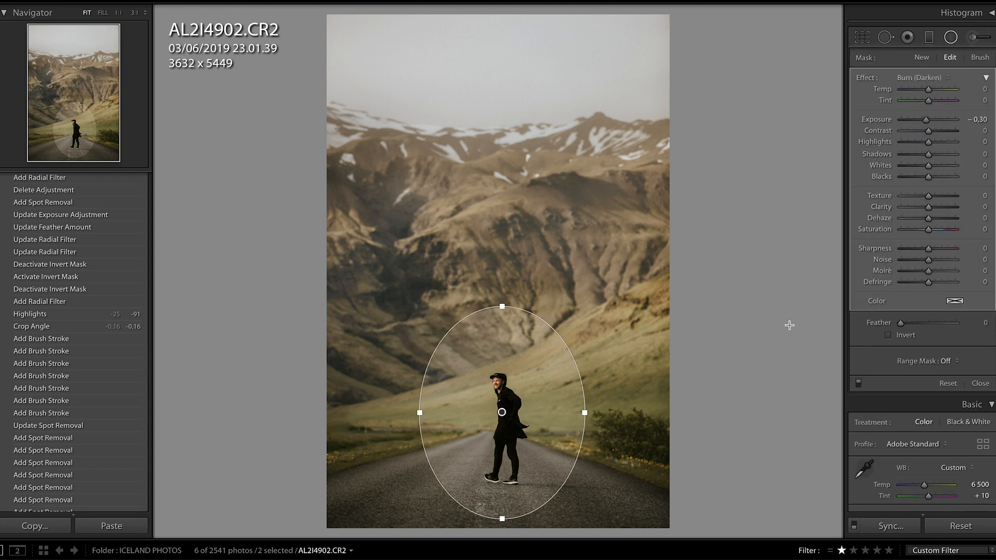
left_click_drag(903, 325, 946, 326)
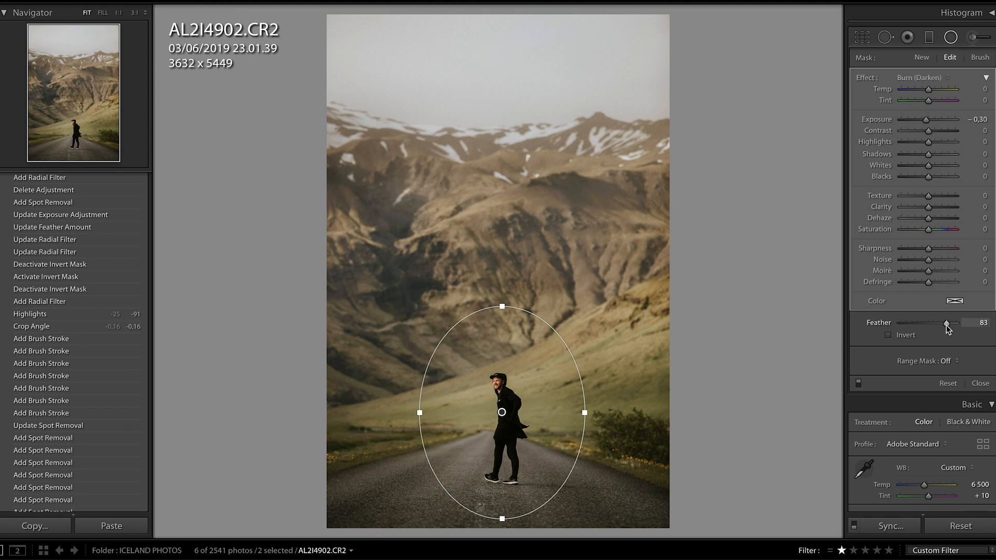
left_click(979, 384)
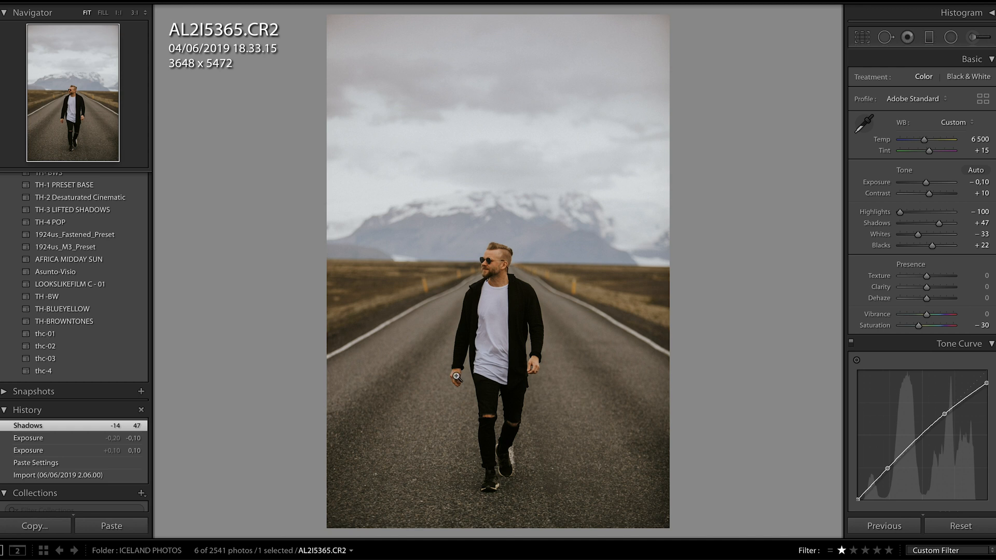
- In photo AL2I5365.CR2, heal away the nearest orange post beside the left edge of the road at size 76
left_click(426, 281)
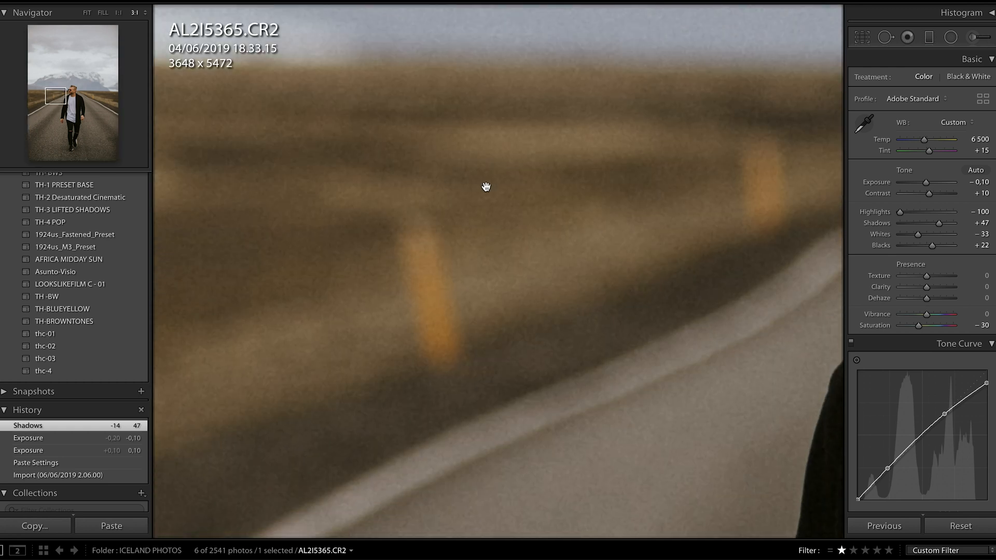
key("q")
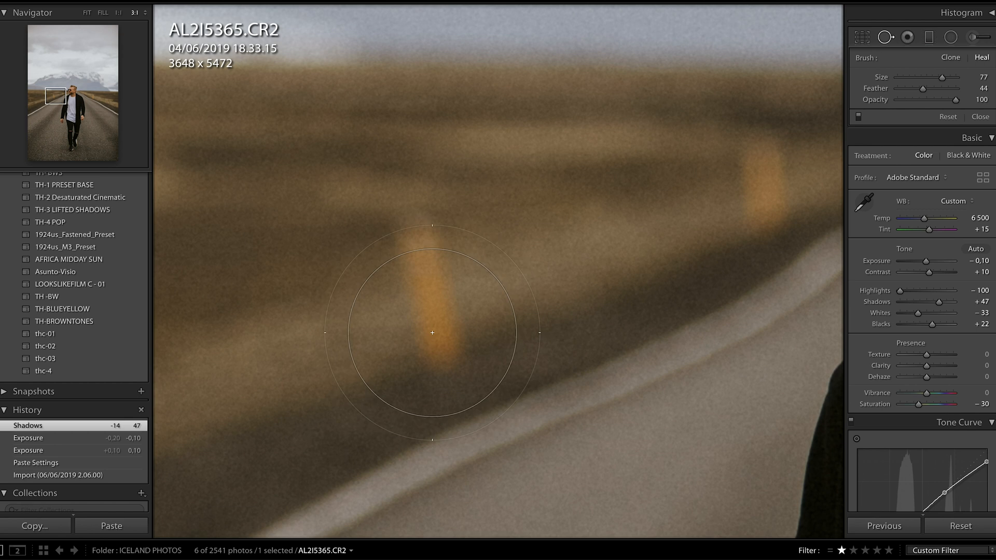
left_click_drag(432, 324, 431, 286)
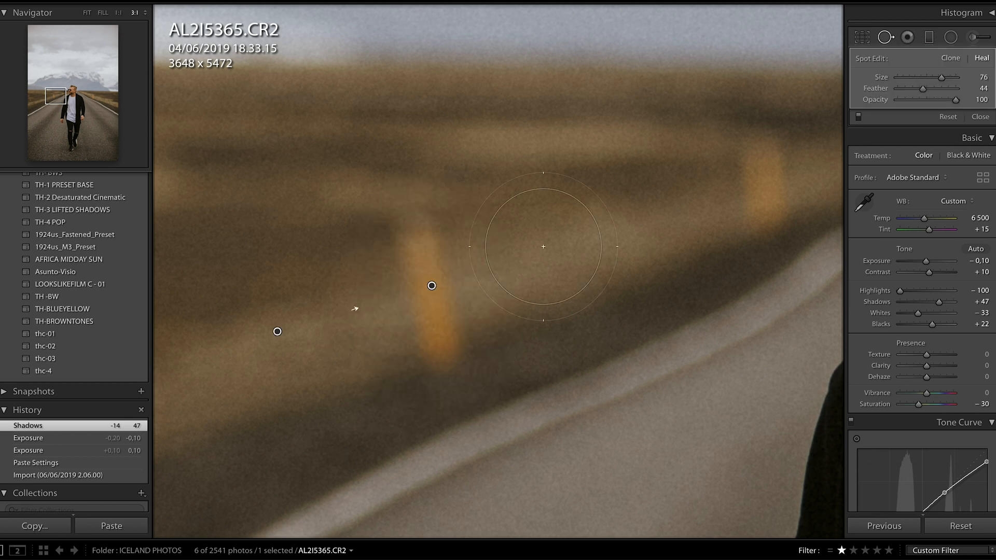
key("ctrl+minus")
key("ctrl+minus")
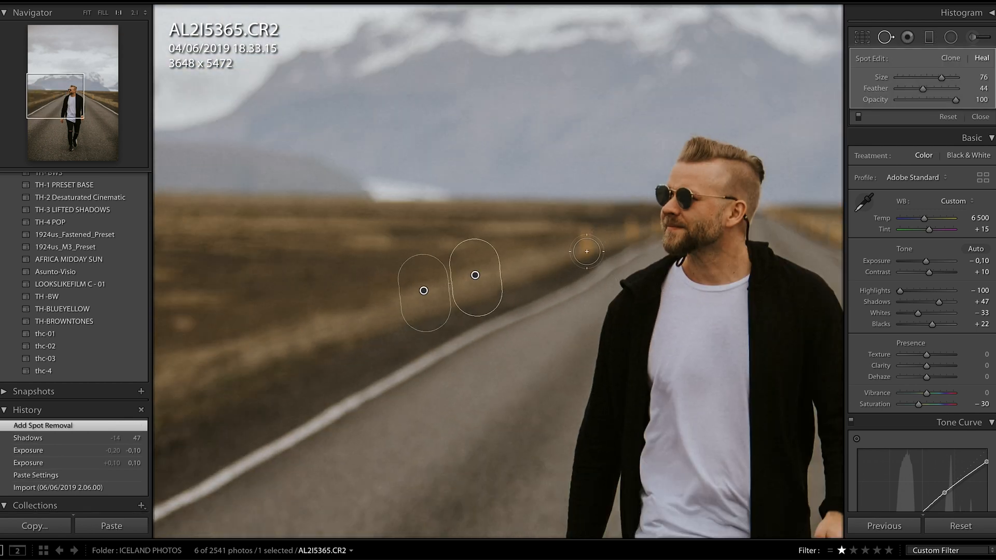
- Heal away the two more distant orange posts left of the man, using a smaller brush of size 55 for the farthest
left_click(583, 237)
scroll(632, 228, "down", 4)
left_click(630, 222)
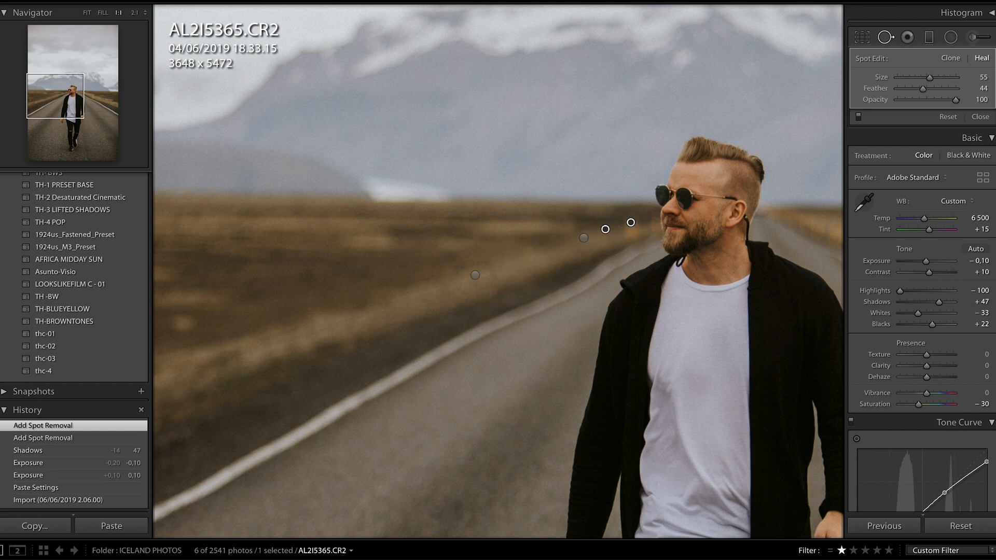
left_click(979, 117)
- Heal away the orange posts along the right side of the road, and inspect the retouched area beside the man's head
left_click_drag(727, 263, 379, 204)
key("q")
scroll(613, 236, "up", 3)
left_click_drag(611, 237, 610, 193)
scroll(520, 195, "down", 2)
mouse_move(519, 195)
left_mouse_down()
mouse_move(520, 162)
mouse_move(481, 171)
mouse_move(423, 149)
left_mouse_up()
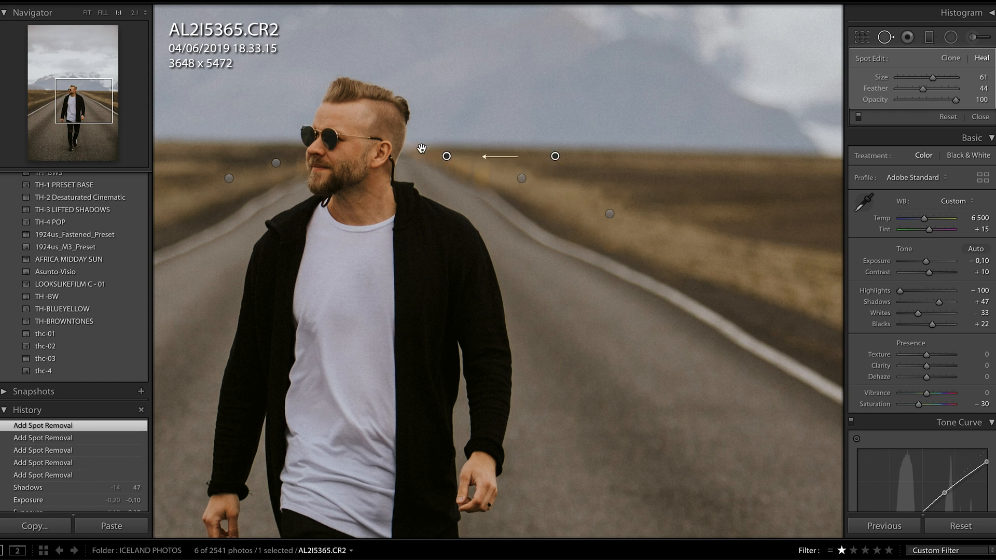
left_click(979, 119)
left_click(645, 251)
left_click(535, 271)
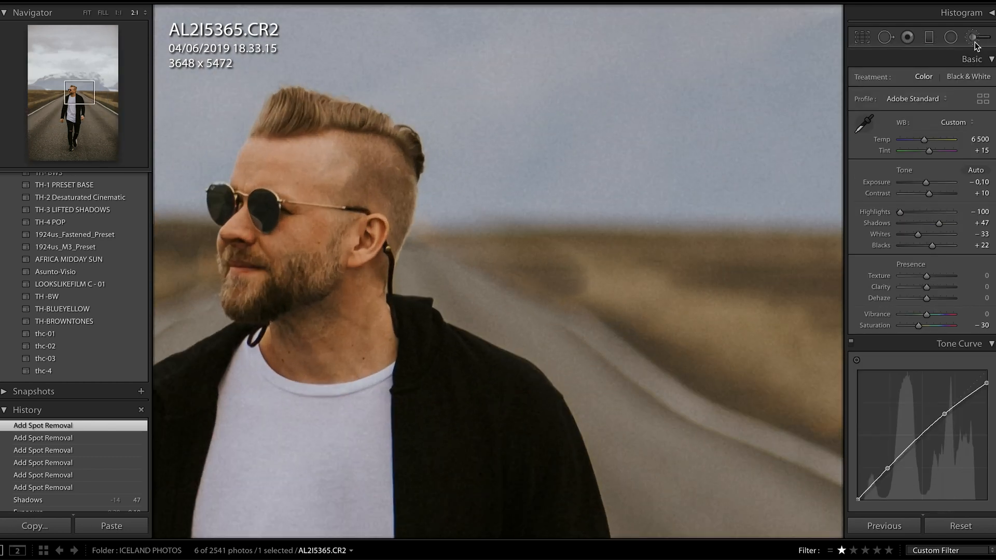
- Soften the healed patch in the field right of the man with one Soften Skin adjustment brush dab at size 24
left_click(973, 38)
left_click(914, 77)
left_click(908, 92)
scroll(603, 283, "up", 5)
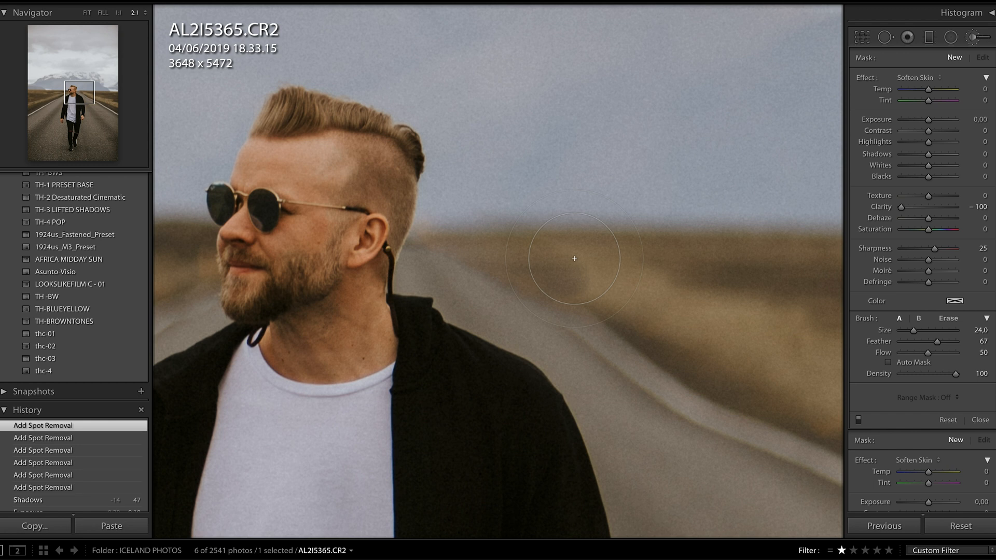
left_click(625, 278)
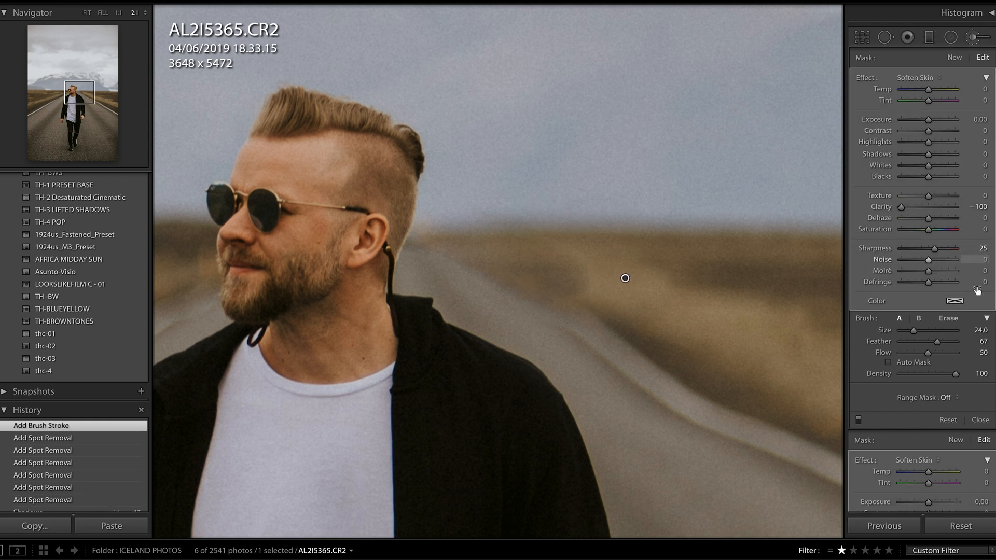
left_click(980, 419)
left_click(705, 364)
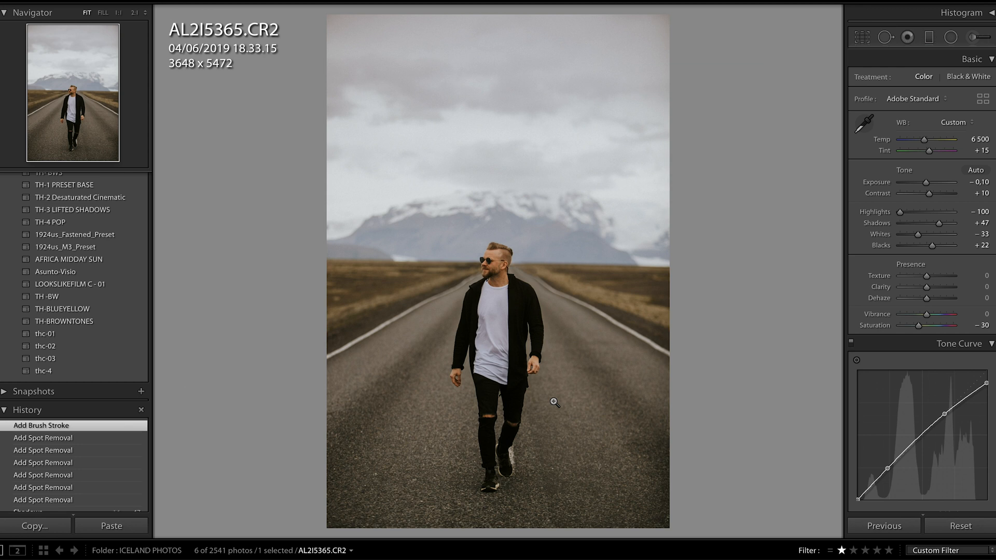
- With targeted adjustment on the man's face, set the orange luminance to +28 and the orange saturation to +35
left_click(498, 254)
left_click(491, 368)
left_click(491, 295)
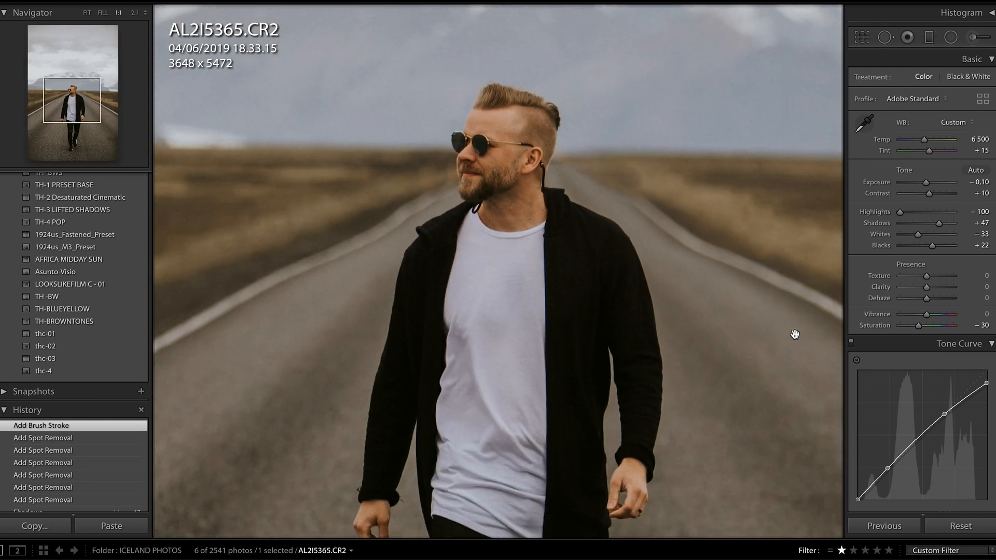
scroll(948, 411, "down", 2)
scroll(947, 411, "down", 8)
left_click(948, 206)
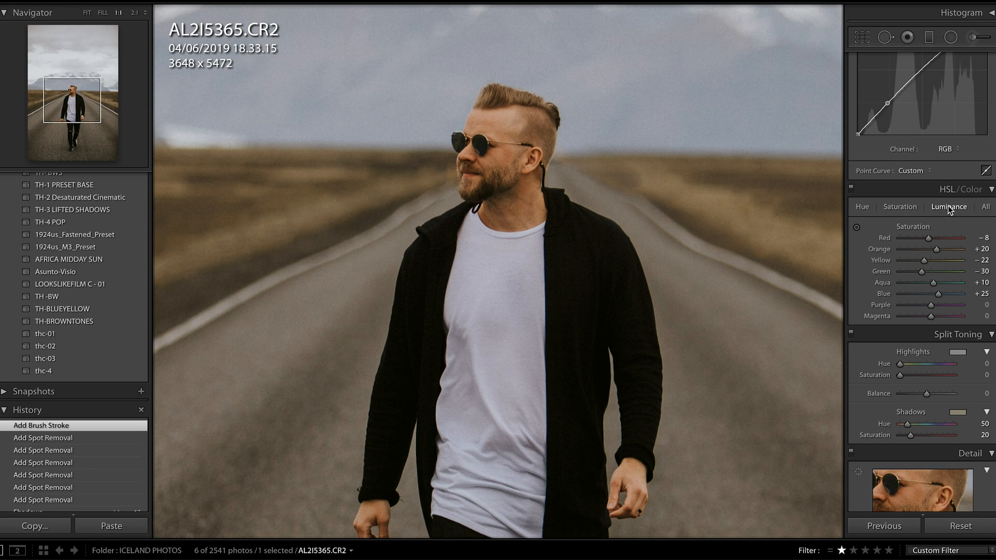
left_click(856, 228)
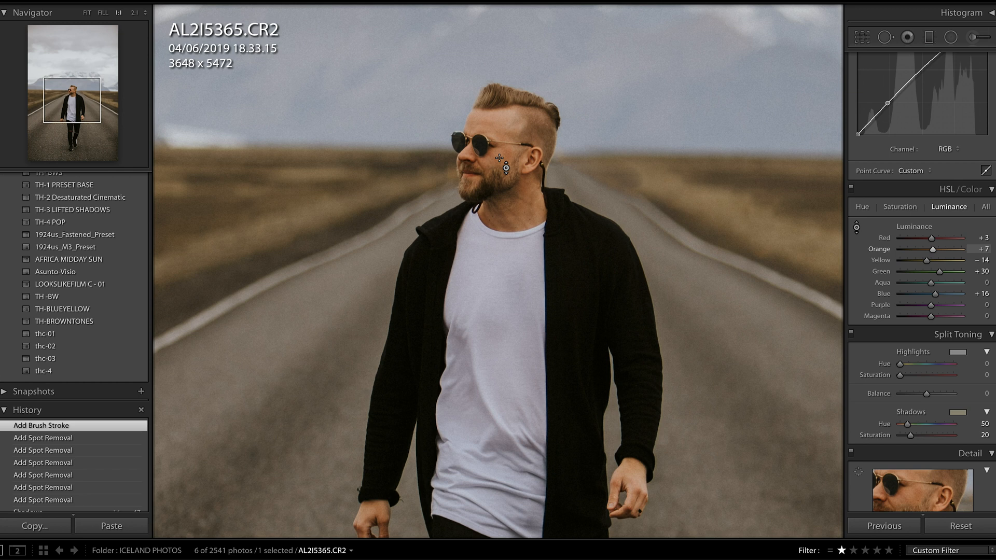
left_click_drag(497, 124, 497, 122)
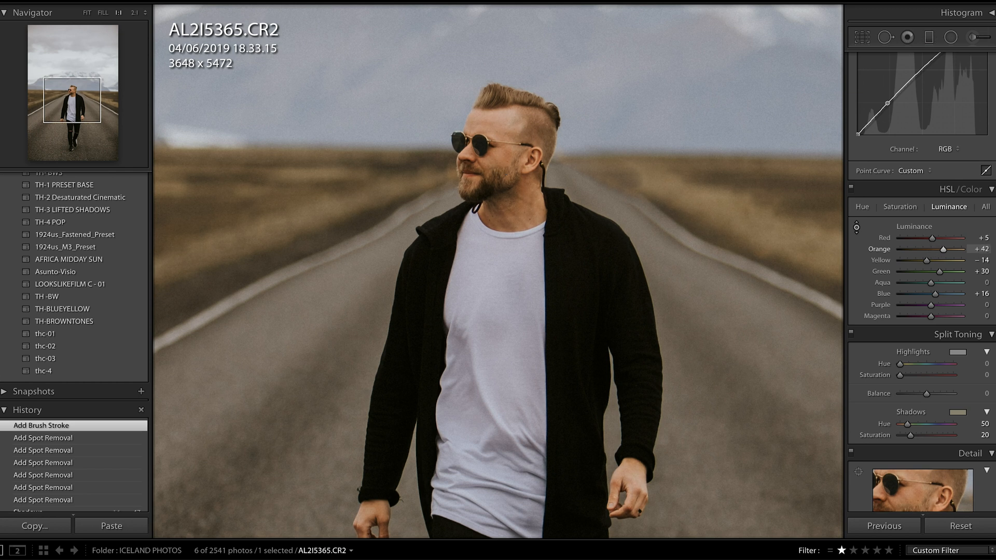
left_click_drag(499, 158, 498, 157)
left_click(898, 207)
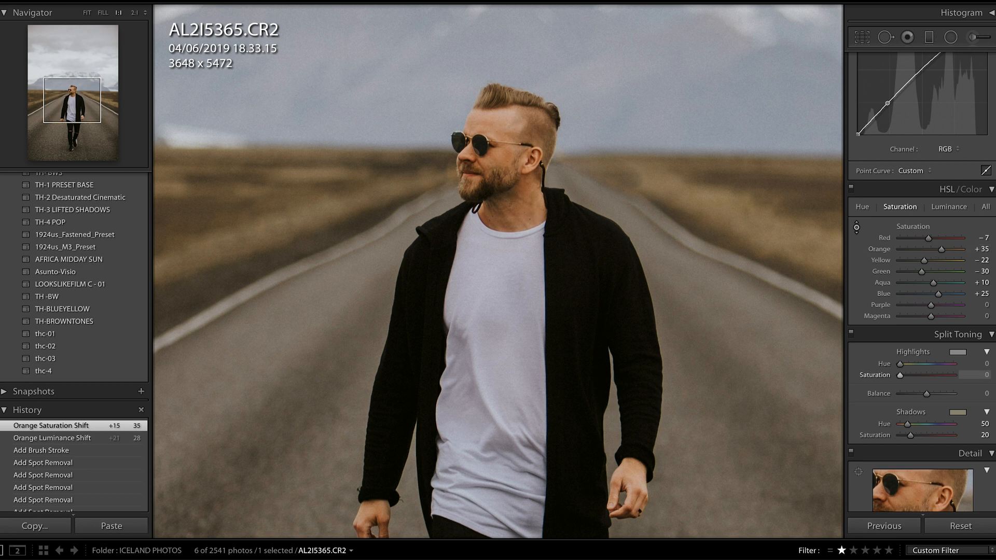
left_click(87, 12)
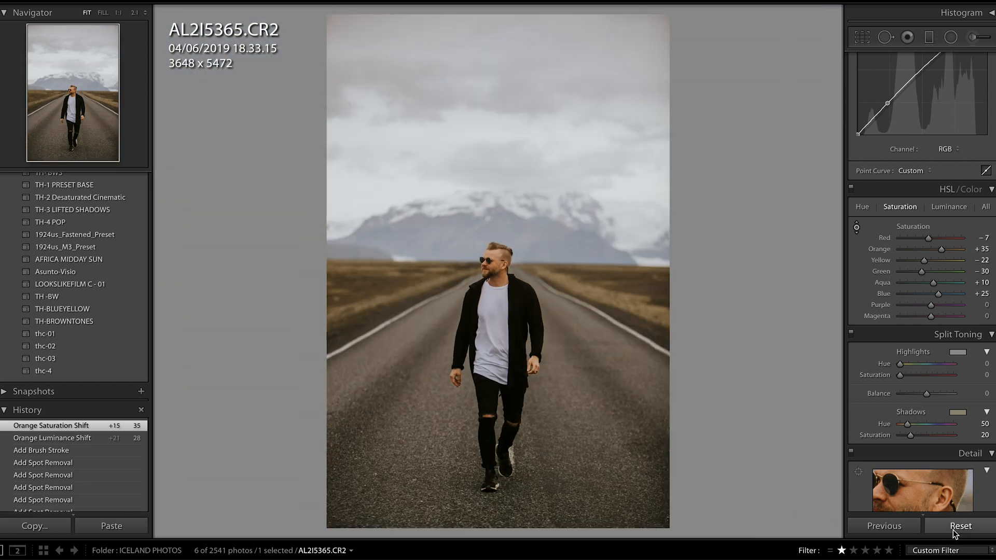
- Step back and forth through the recent edits to compare the photo with its reset original, and restore the edited version
key("ctrl+z")
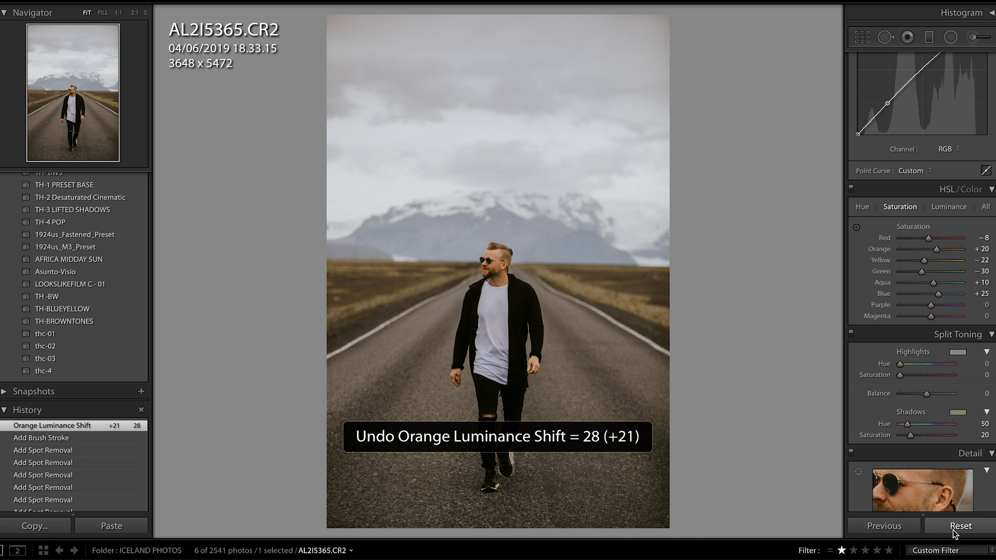
left_click(131, 0)
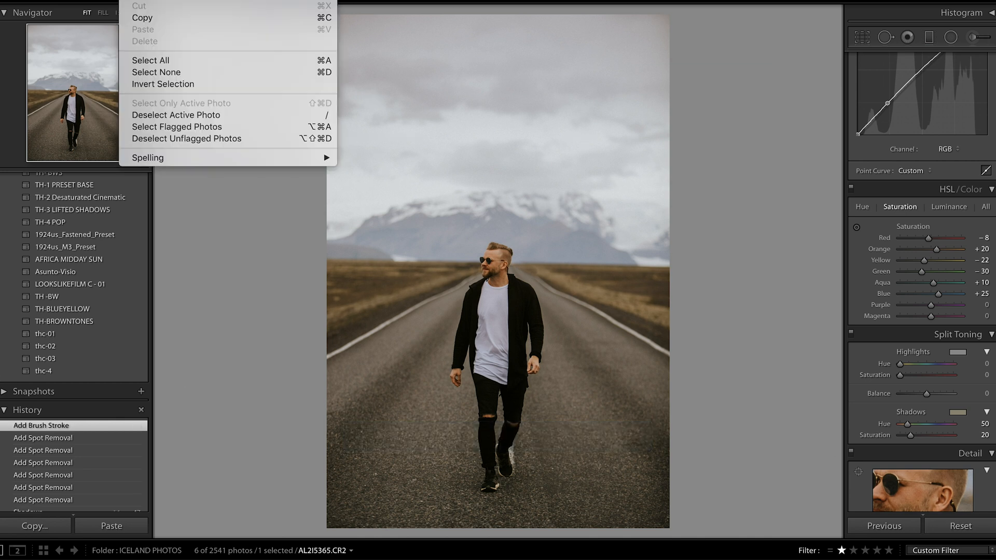
left_click(151, 0)
left_click(132, 0)
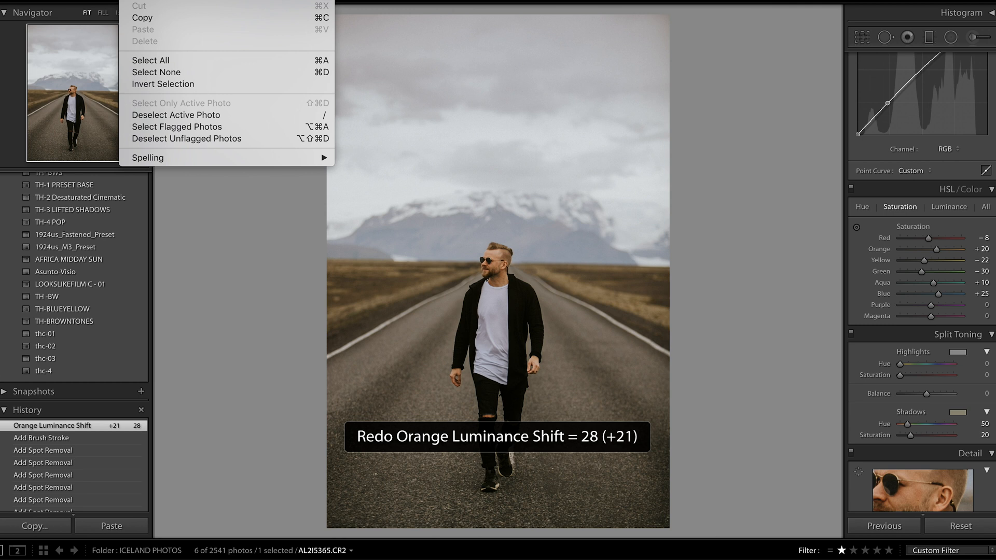
left_click(150, 0)
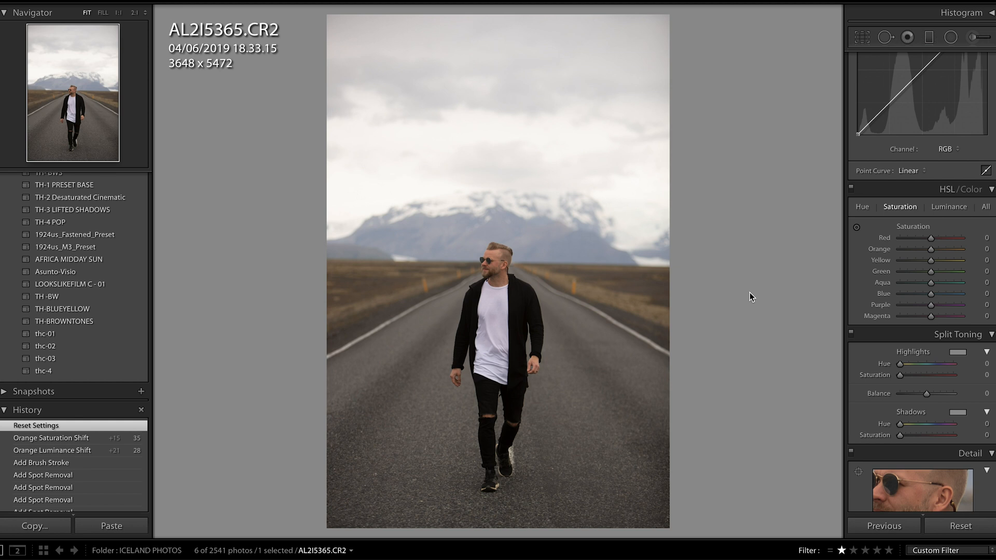
key("ctrl+z")
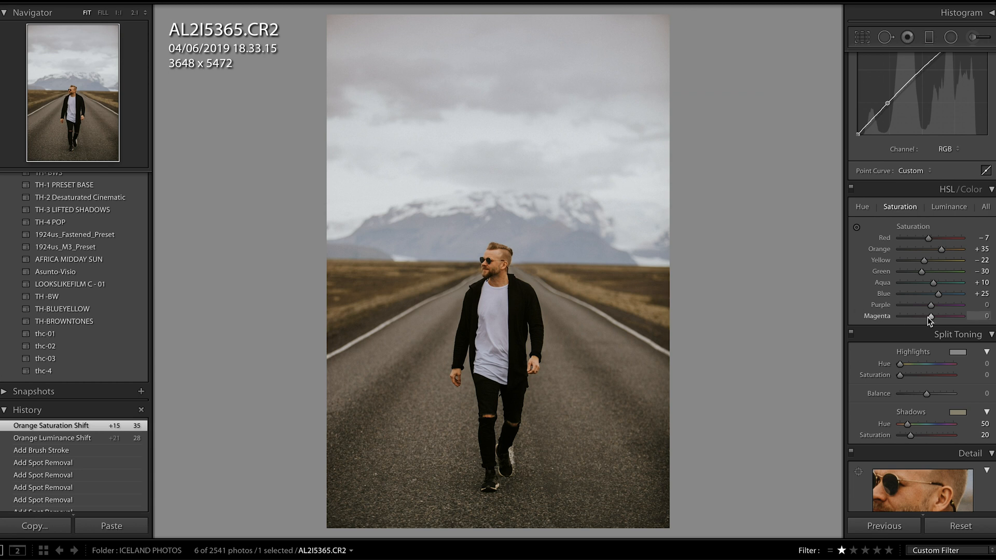
- Set the photo's exposure to +0.10
scroll(927, 316, "up", 8)
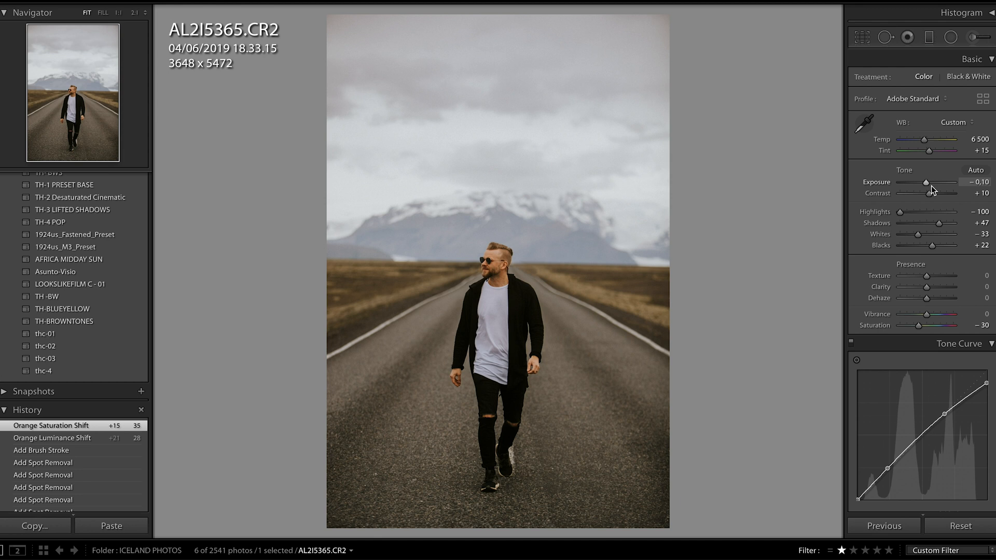
key("Up")
key("Up")
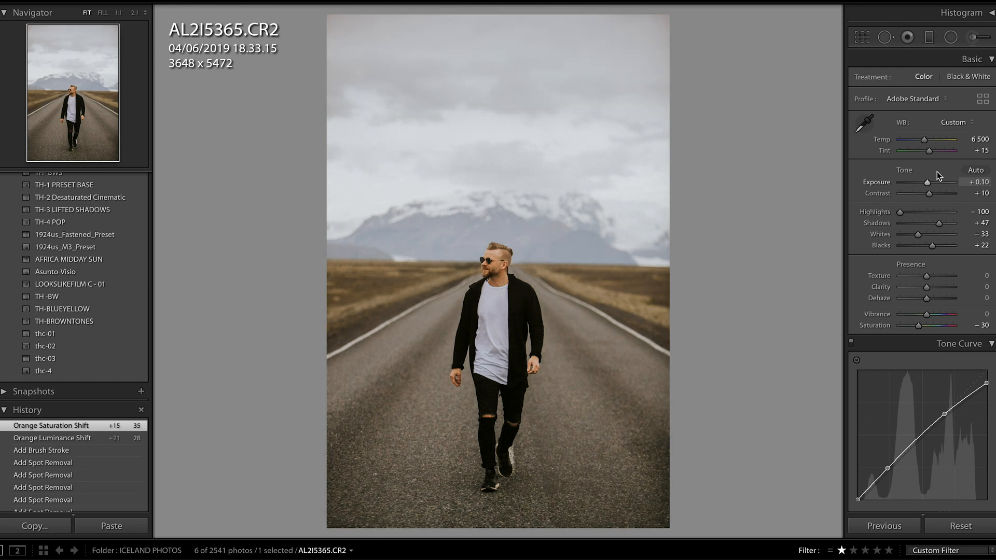
- Darken the surroundings of the walking man with a tall radial filter using the Burn (Darken) effect at −0.30 exposure and feather 50
key("shift+m")
left_click_drag(491, 347, 564, 492)
left_click_drag(527, 363, 531, 370)
left_click(915, 77)
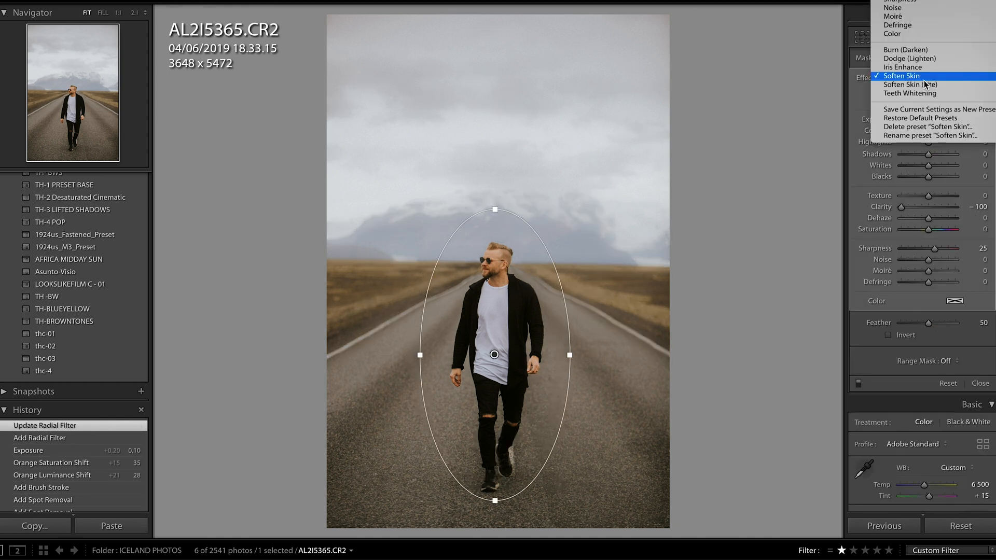
left_click(922, 49)
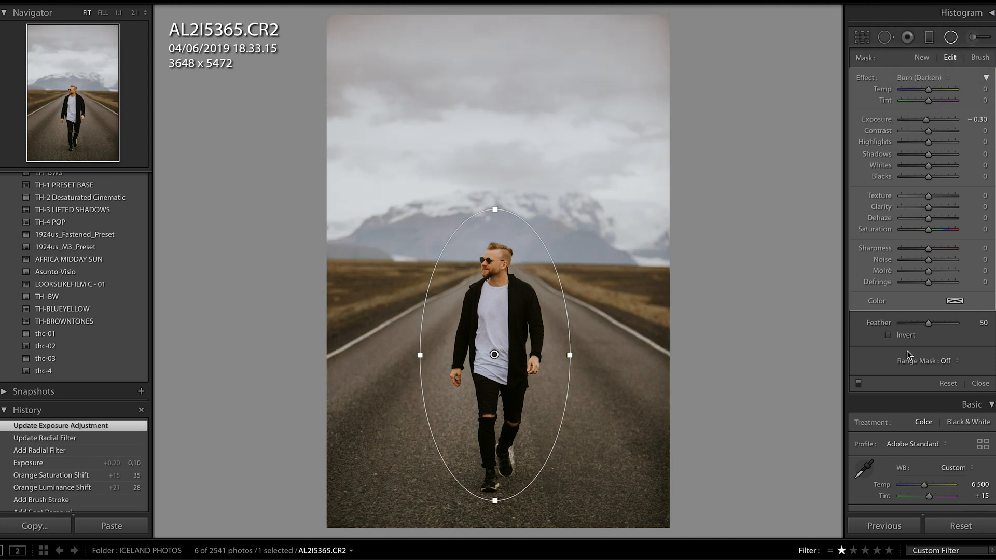
left_click(981, 384)
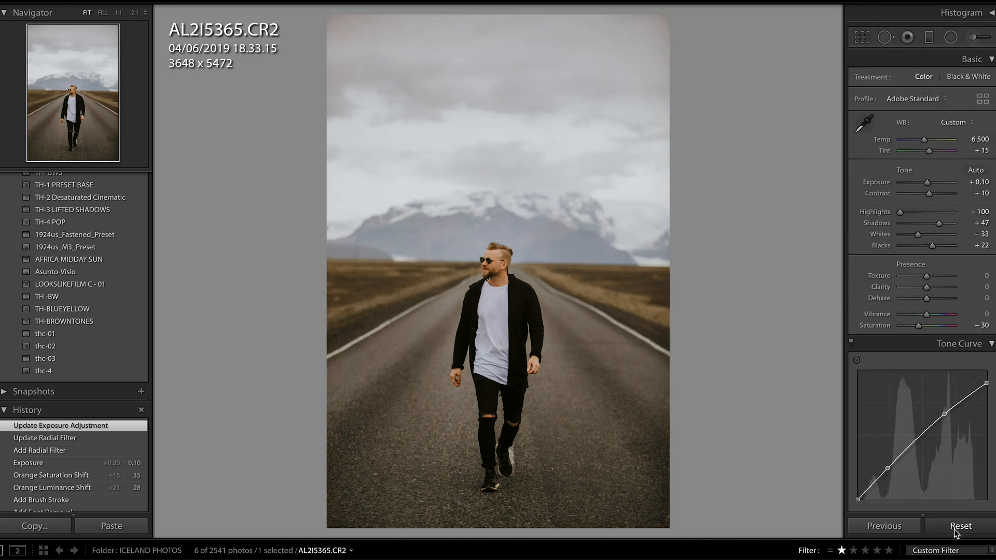
- Reset the photo to compare it with the original, and undo the reset
left_click(955, 530)
key("ctrl+z")
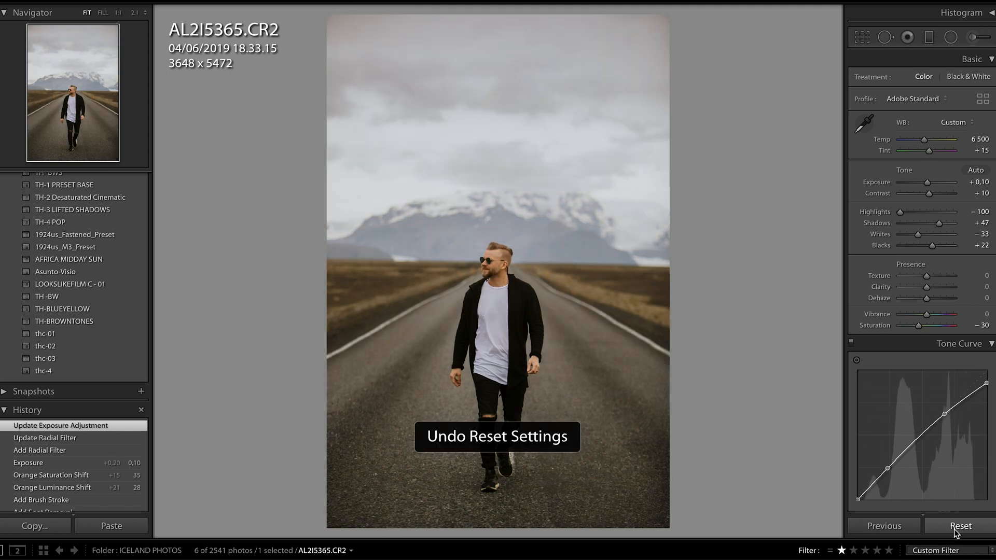